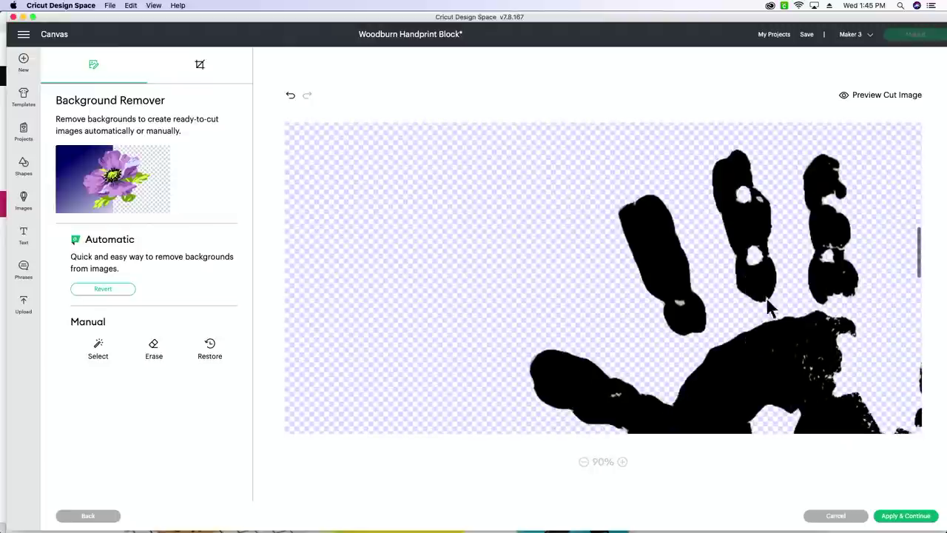
- Zoom in on the handprint and remove a small stray black patch with Manual Select
{"action": "scroll", "coordinate": [782, 290], "scroll_direction": "right", "scroll_amount": 5}
{"action": "scroll", "coordinate": [773, 280], "scroll_direction": "right", "scroll_amount": 4}
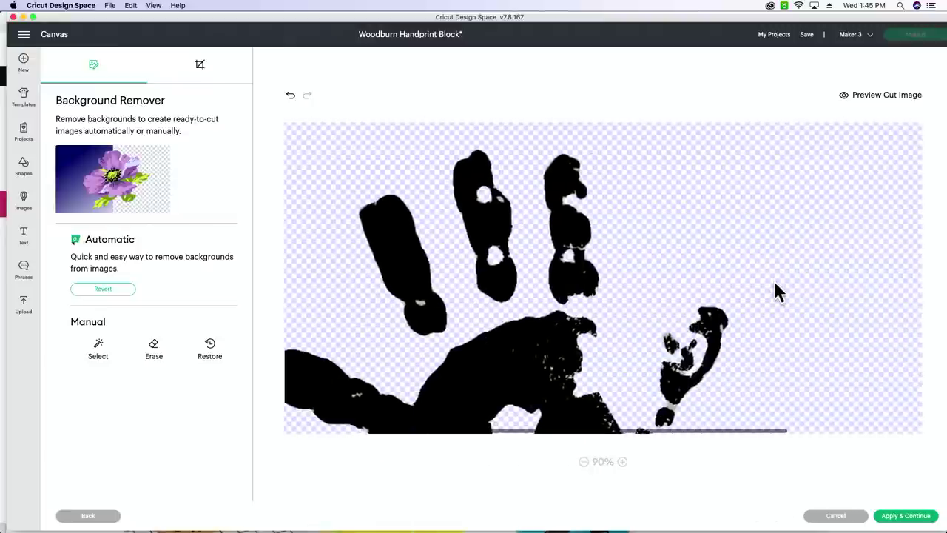
{"action": "scroll", "coordinate": [762, 287], "scroll_direction": "down", "scroll_amount": 2}
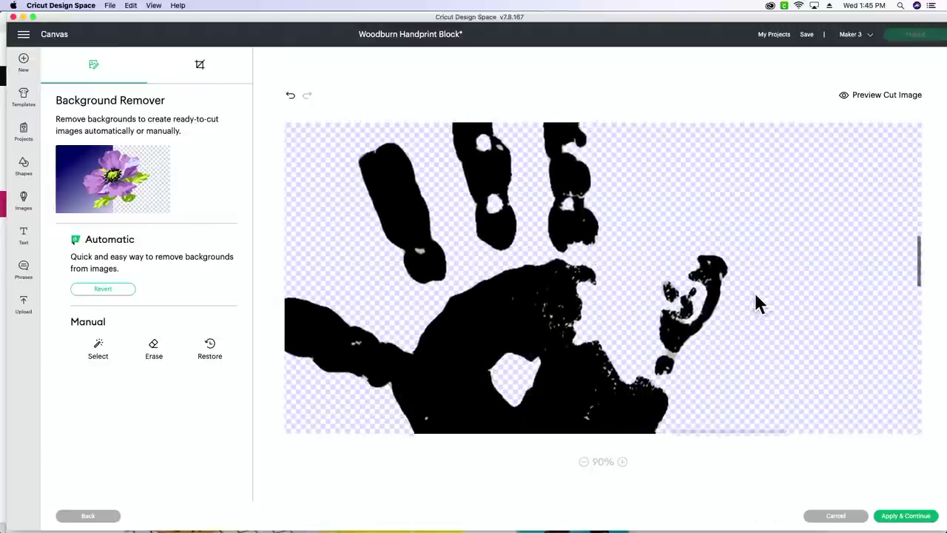
{"action": "left_click", "coordinate": [626, 467]}
{"action": "scroll", "coordinate": [719, 320], "scroll_direction": "down", "scroll_amount": 10}
{"action": "scroll", "coordinate": [720, 320], "scroll_direction": "down", "scroll_amount": 3}
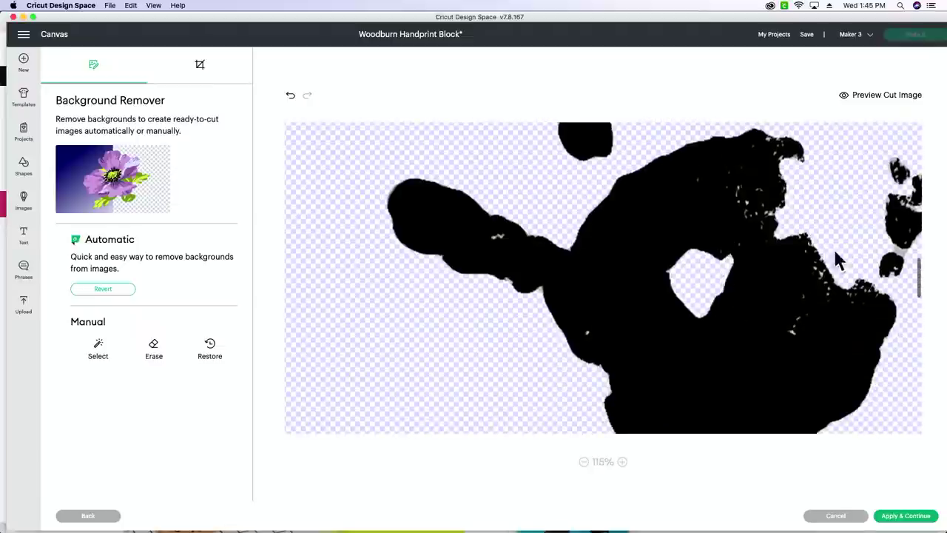
{"action": "scroll", "coordinate": [857, 252], "scroll_direction": "right", "scroll_amount": 7}
{"action": "scroll", "coordinate": [790, 239], "scroll_direction": "up", "scroll_amount": 3}
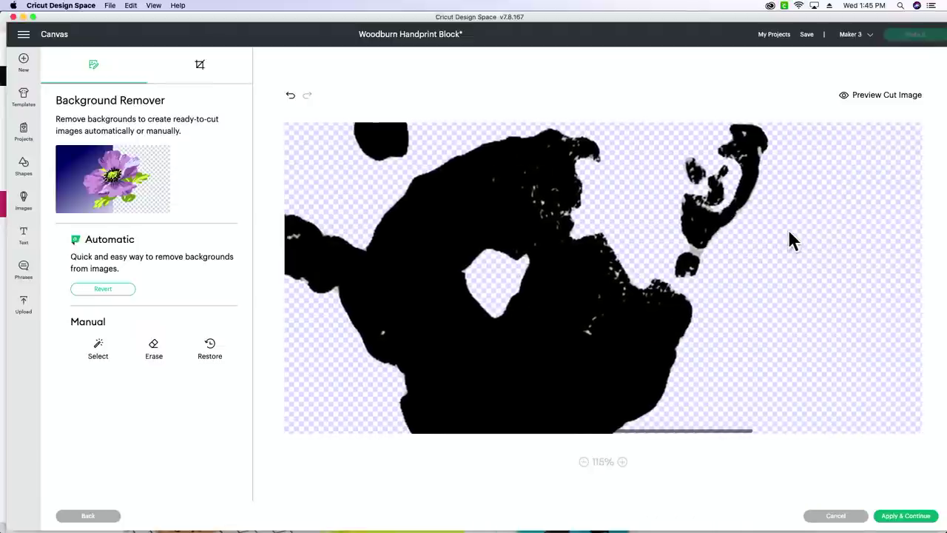
{"action": "scroll", "coordinate": [788, 225], "scroll_direction": "up", "scroll_amount": 2}
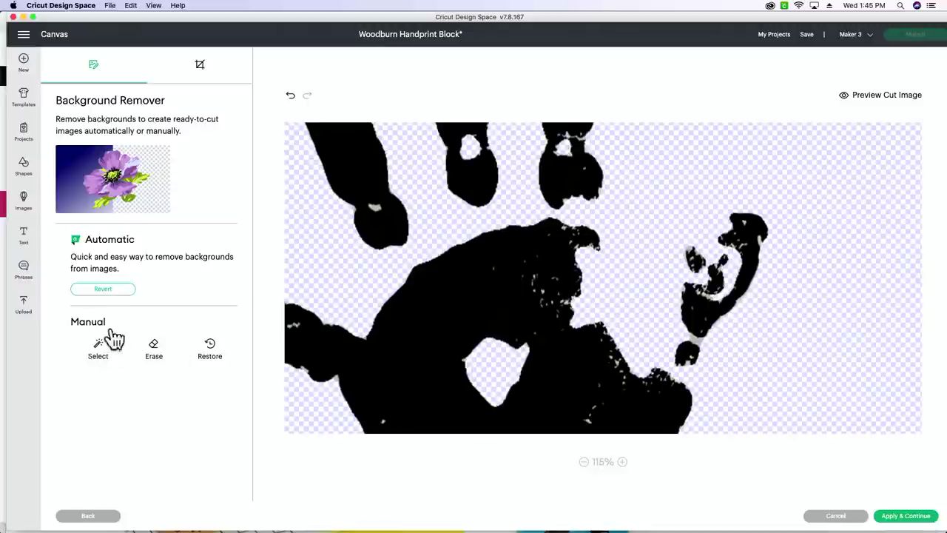
{"action": "left_click", "coordinate": [85, 351]}
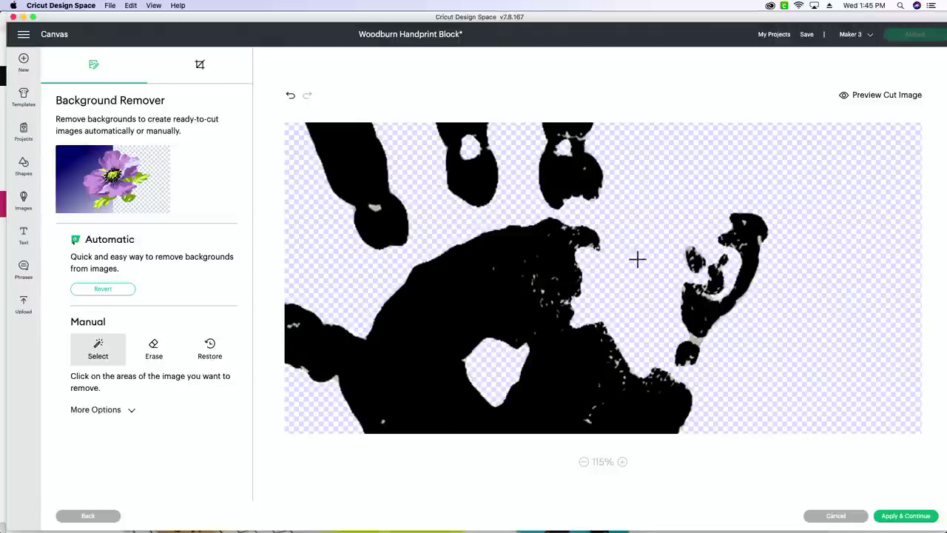
{"action": "left_click", "coordinate": [623, 462]}
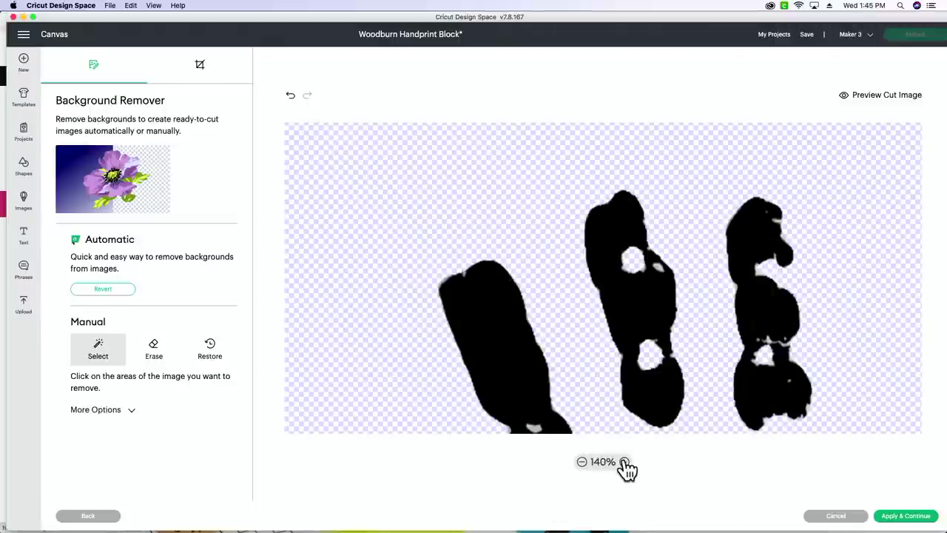
{"action": "left_click", "coordinate": [623, 462]}
{"action": "scroll", "coordinate": [694, 340], "scroll_direction": "right", "scroll_amount": 10}
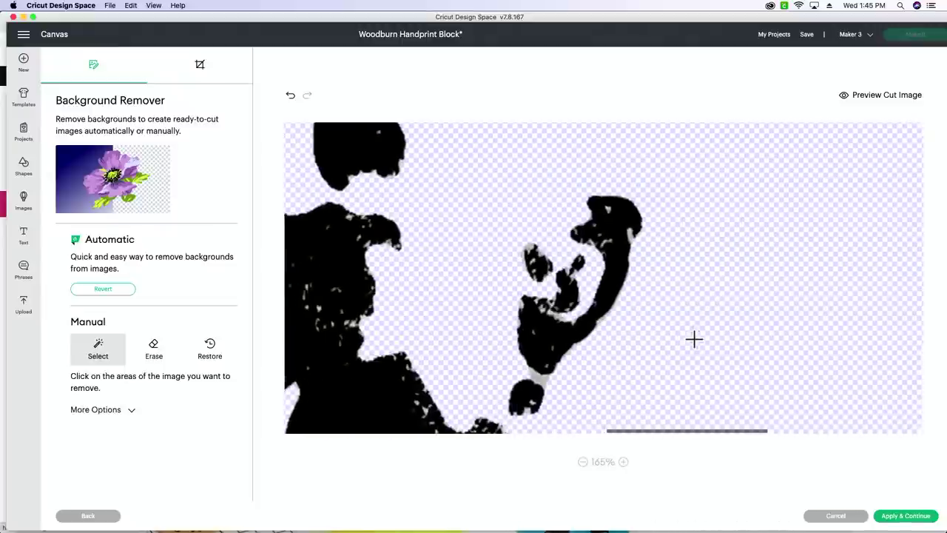
{"action": "left_click", "coordinate": [530, 377]}
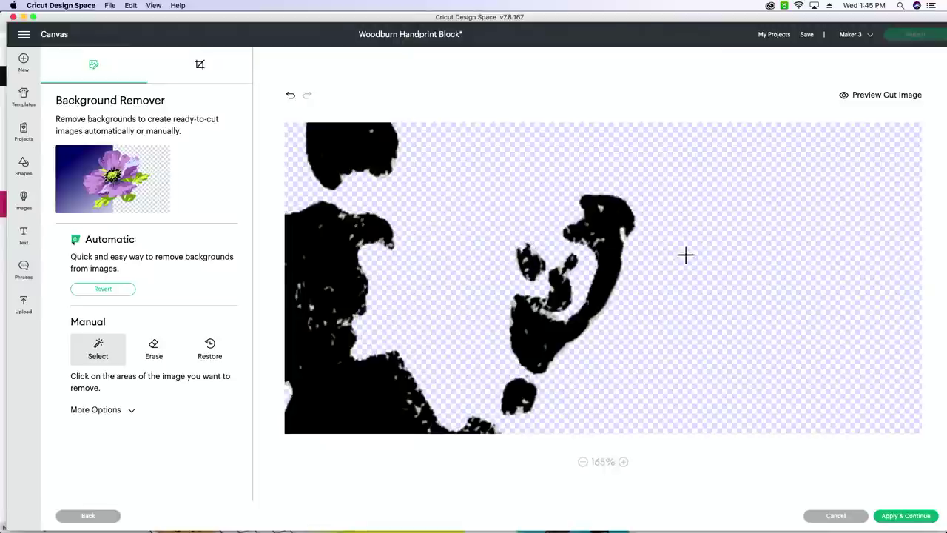
- Pan around the zoomed handprint to check its edges for remaining specks
{"action": "scroll", "coordinate": [526, 338], "scroll_direction": "down", "scroll_amount": 1}
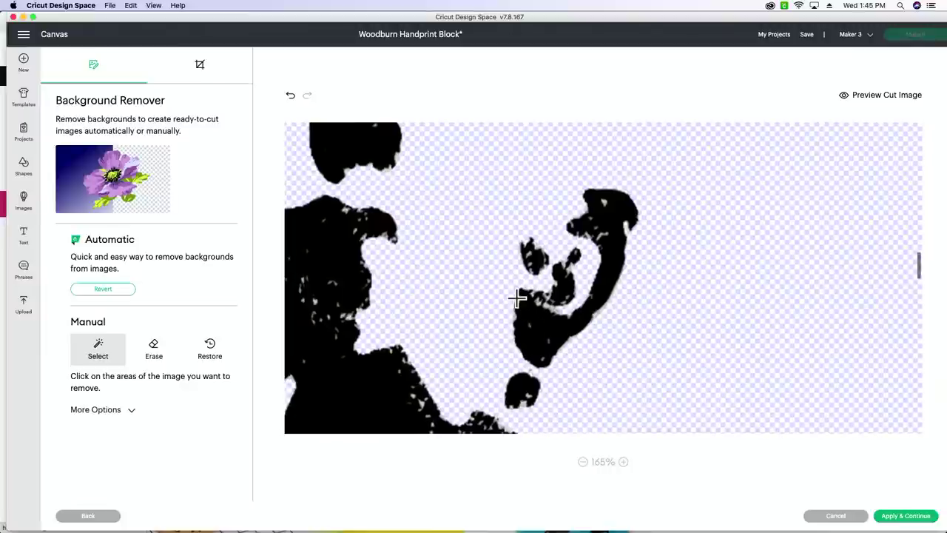
{"action": "scroll", "coordinate": [500, 333], "scroll_direction": "left", "scroll_amount": 2}
{"action": "scroll", "coordinate": [500, 333], "scroll_direction": "down", "scroll_amount": 5}
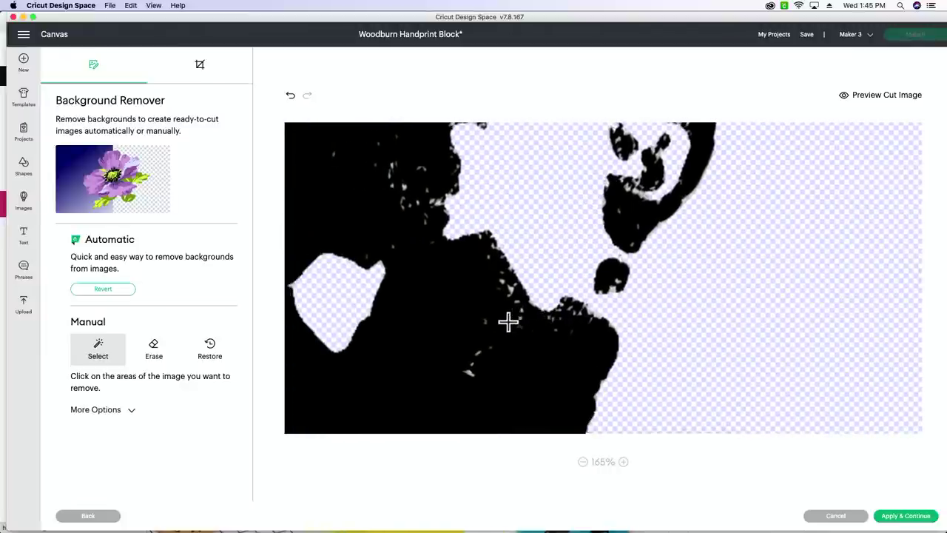
{"action": "scroll", "coordinate": [508, 321], "scroll_direction": "down", "scroll_amount": 2}
{"action": "scroll", "coordinate": [490, 313], "scroll_direction": "left", "scroll_amount": 2}
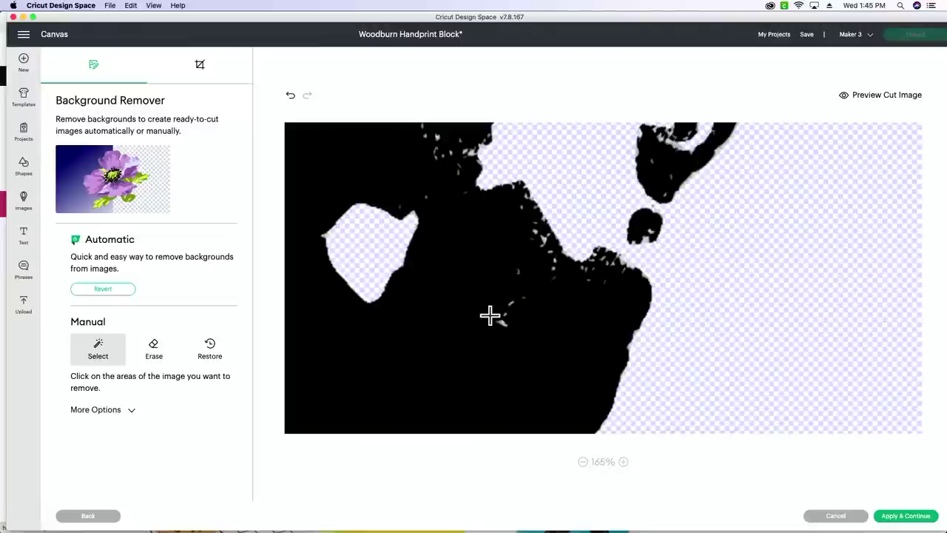
{"action": "scroll", "coordinate": [489, 316], "scroll_direction": "left", "scroll_amount": 10}
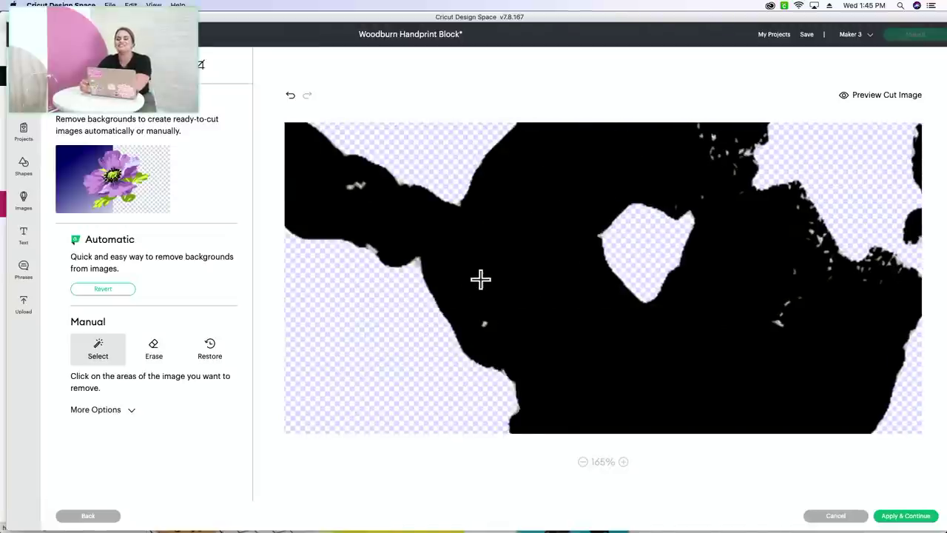
{"action": "scroll", "coordinate": [475, 255], "scroll_direction": "left", "scroll_amount": 3}
{"action": "scroll", "coordinate": [476, 255], "scroll_direction": "up", "scroll_amount": 1}
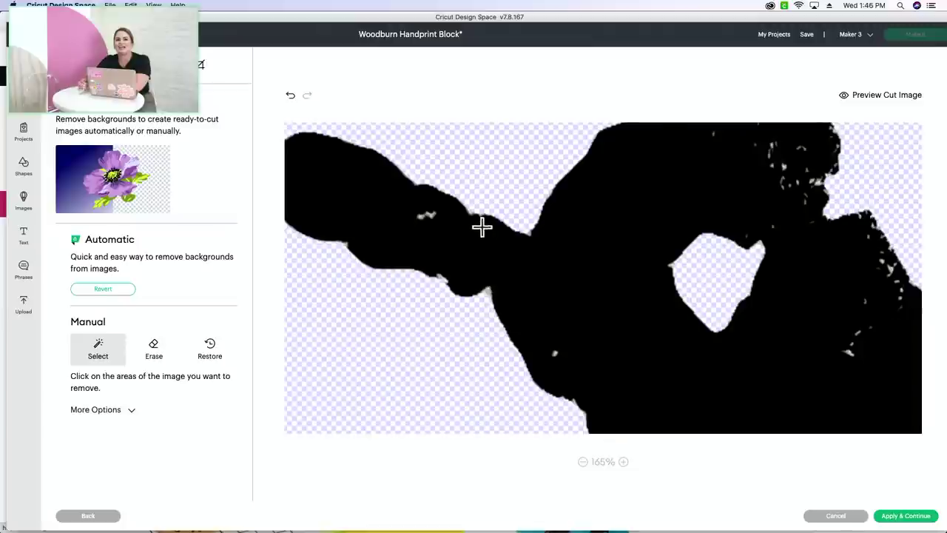
{"action": "scroll", "coordinate": [481, 226], "scroll_direction": "left", "scroll_amount": 5}
{"action": "scroll", "coordinate": [482, 226], "scroll_direction": "up", "scroll_amount": 1}
{"action": "scroll", "coordinate": [481, 231], "scroll_direction": "right", "scroll_amount": 5}
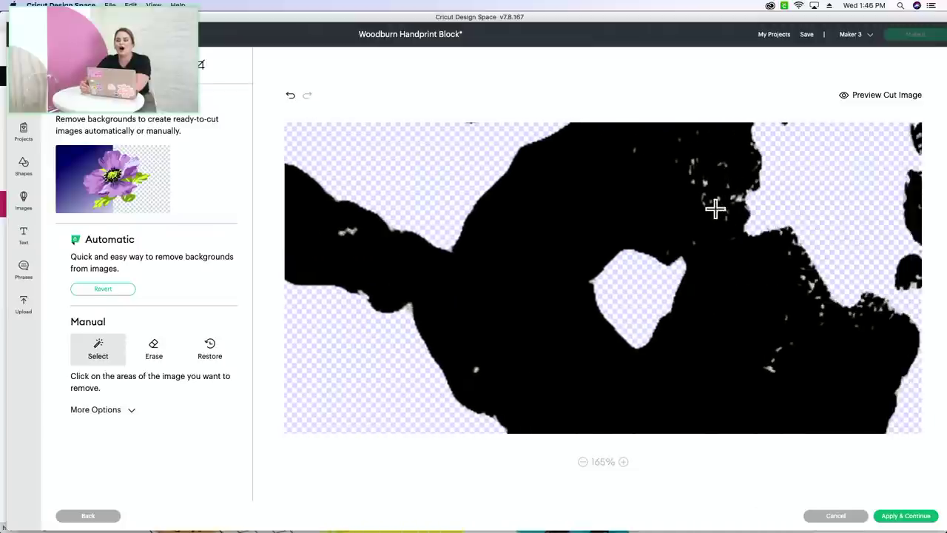
{"action": "scroll", "coordinate": [715, 207], "scroll_direction": "up", "scroll_amount": 3}
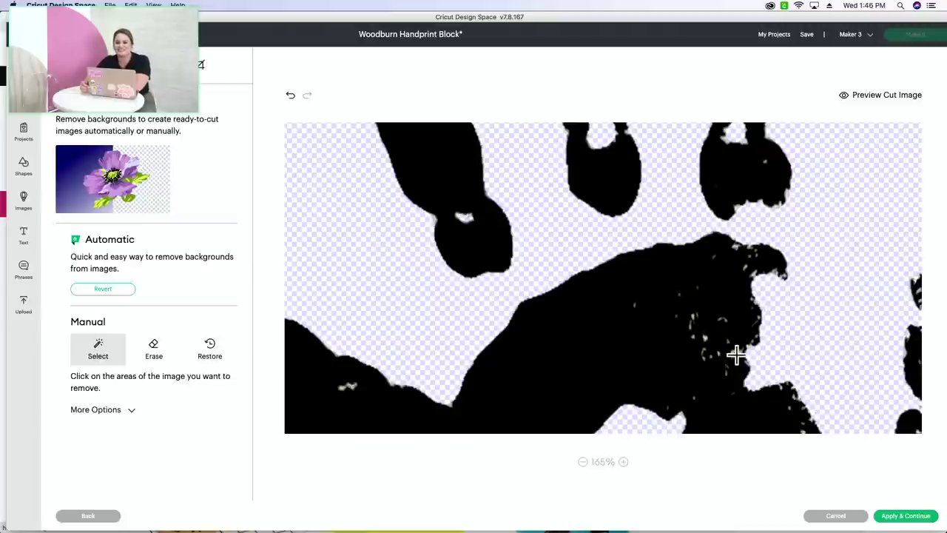
- Zoom in further and pan across the handprint's fingers to inspect the cleanup
{"action": "left_click", "coordinate": [624, 461]}
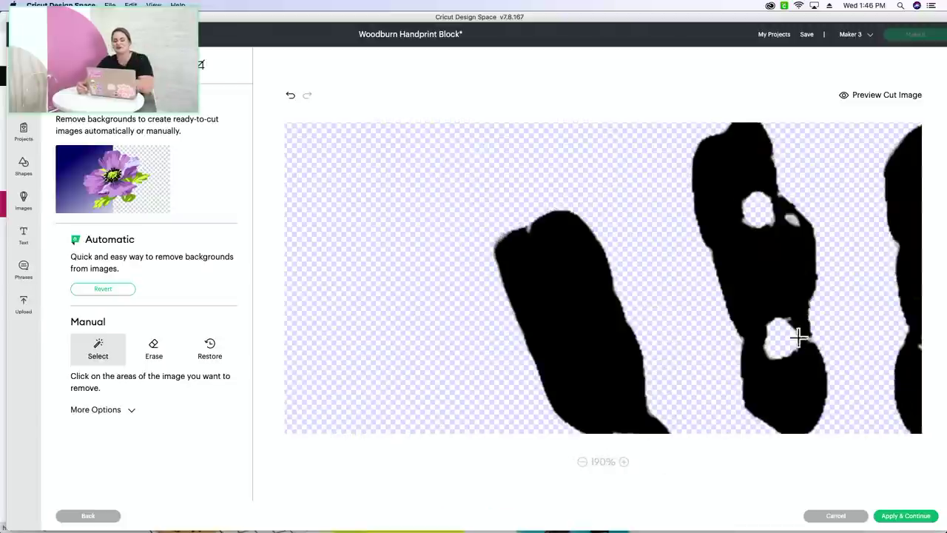
{"action": "scroll", "coordinate": [787, 271], "scroll_direction": "right", "scroll_amount": 5}
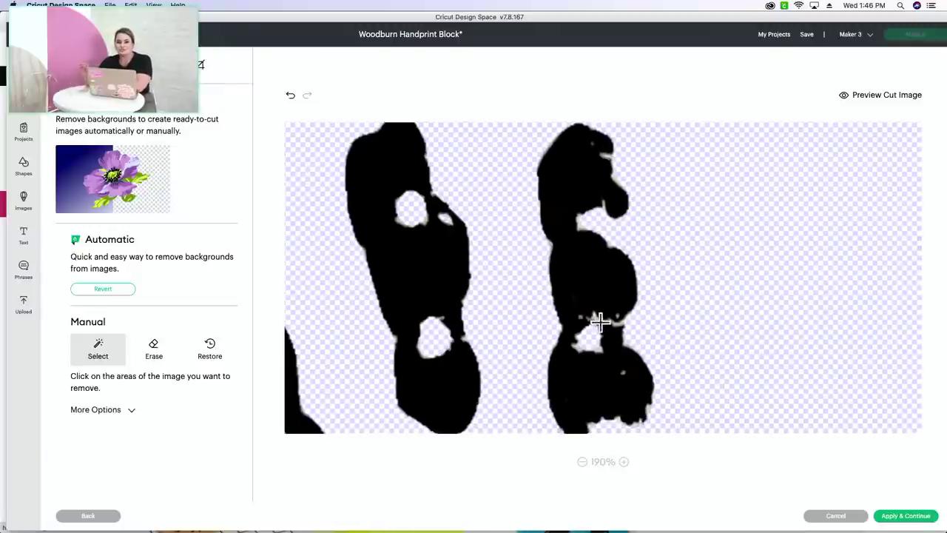
{"action": "scroll", "coordinate": [618, 330], "scroll_direction": "down", "scroll_amount": 10}
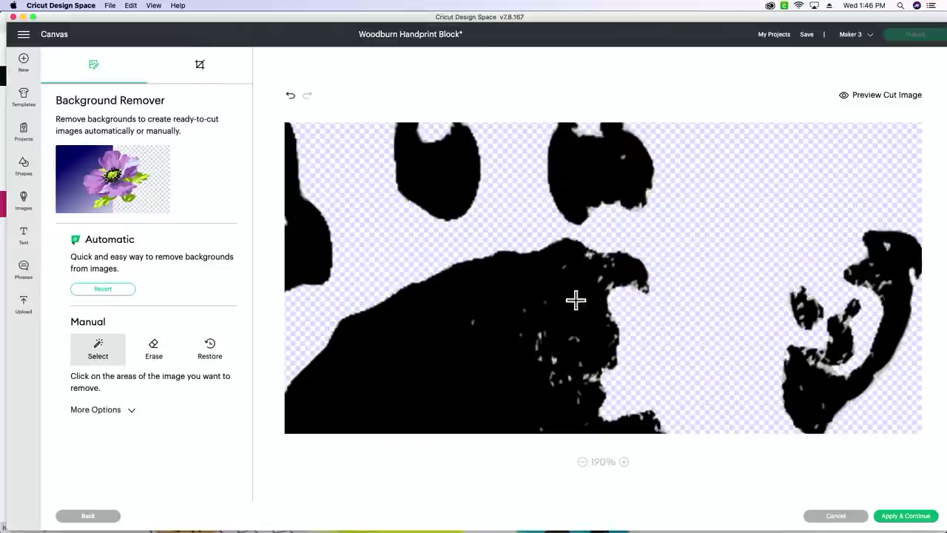
{"action": "scroll", "coordinate": [640, 337], "scroll_direction": "right", "scroll_amount": 5}
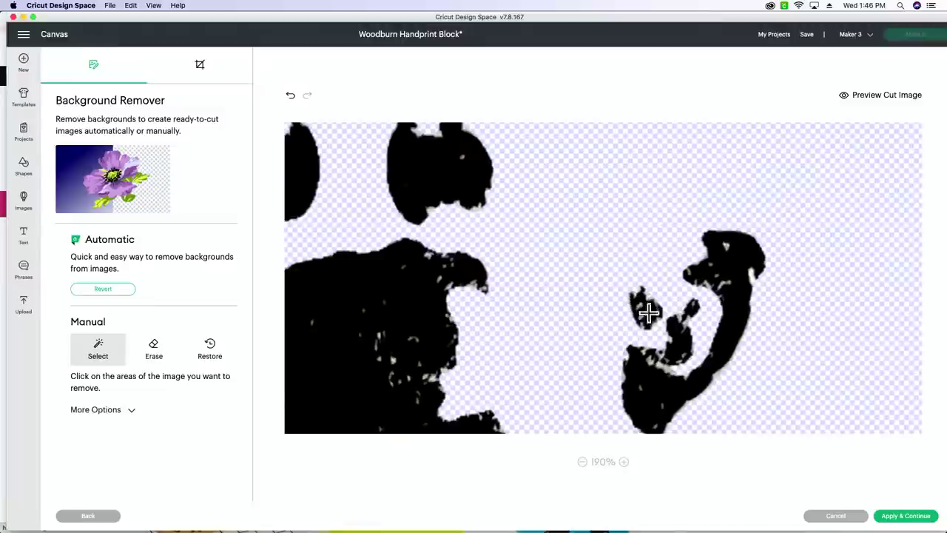
{"action": "left_click", "coordinate": [624, 461]}
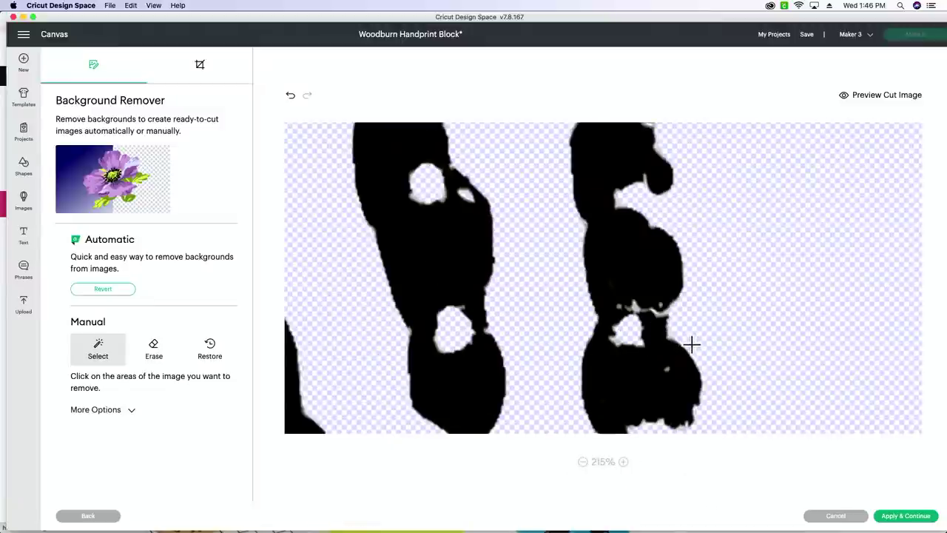
{"action": "scroll", "coordinate": [678, 343], "scroll_direction": "right", "scroll_amount": 10}
{"action": "scroll", "coordinate": [679, 342], "scroll_direction": "left", "scroll_amount": 10}
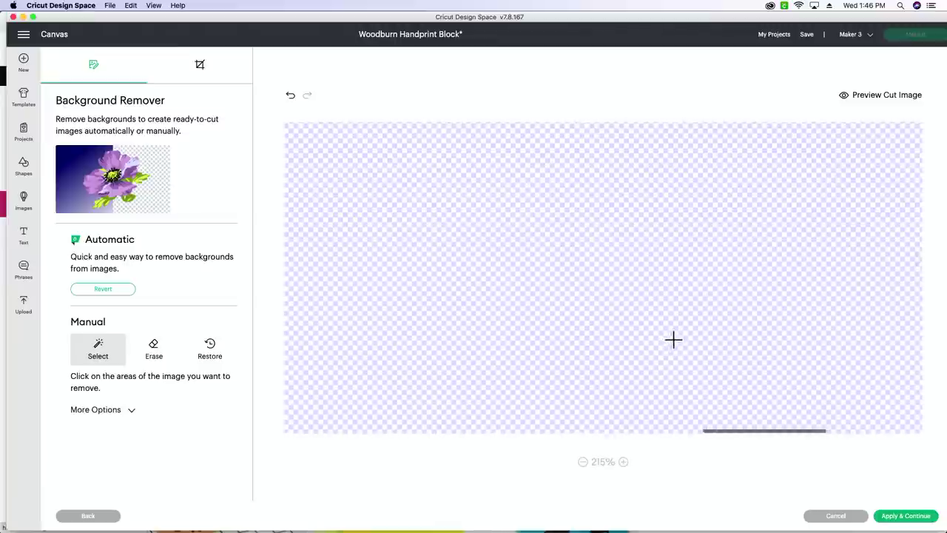
{"action": "scroll", "coordinate": [677, 334], "scroll_direction": "left", "scroll_amount": 2}
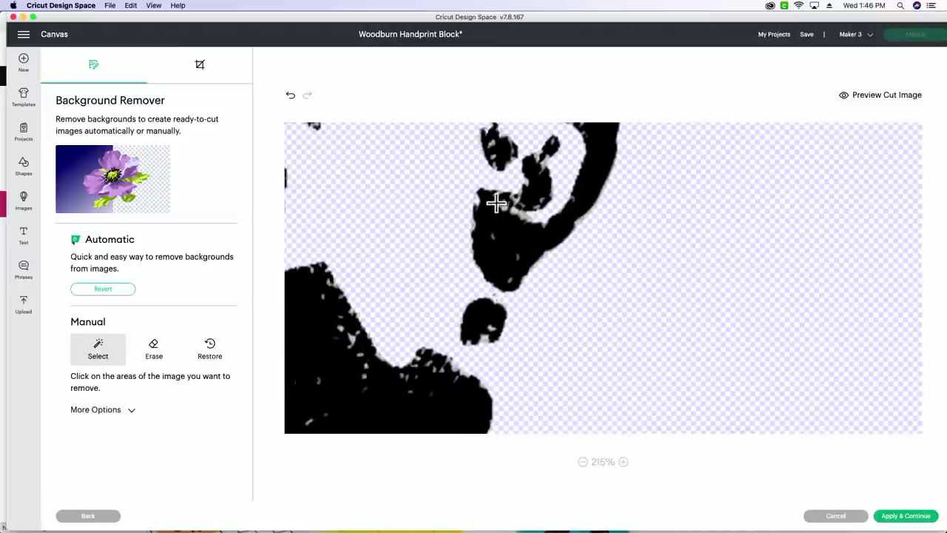
{"action": "scroll", "coordinate": [526, 183], "scroll_direction": "up", "scroll_amount": 5}
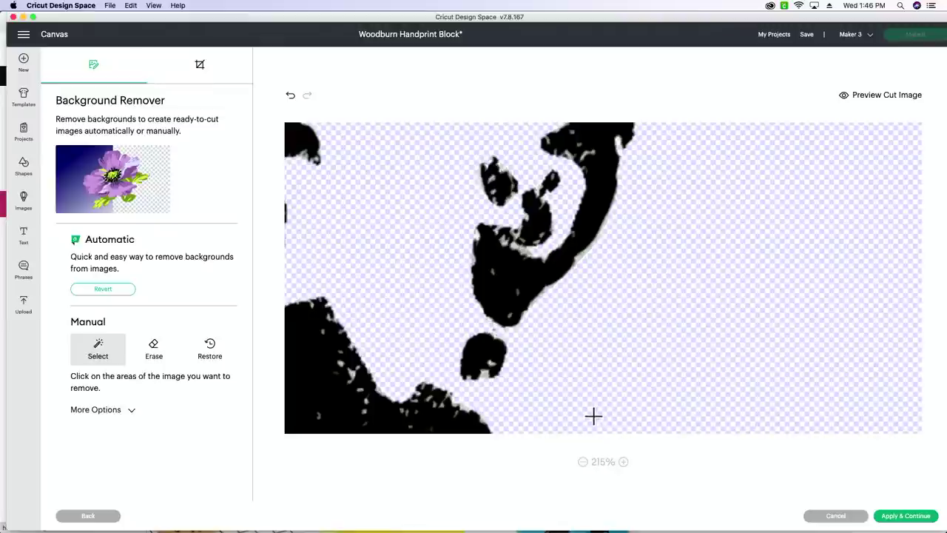
- Zoom back out until the whole handprint fits in view
{"action": "left_click", "coordinate": [584, 462]}
{"action": "left_click", "coordinate": [583, 462]}
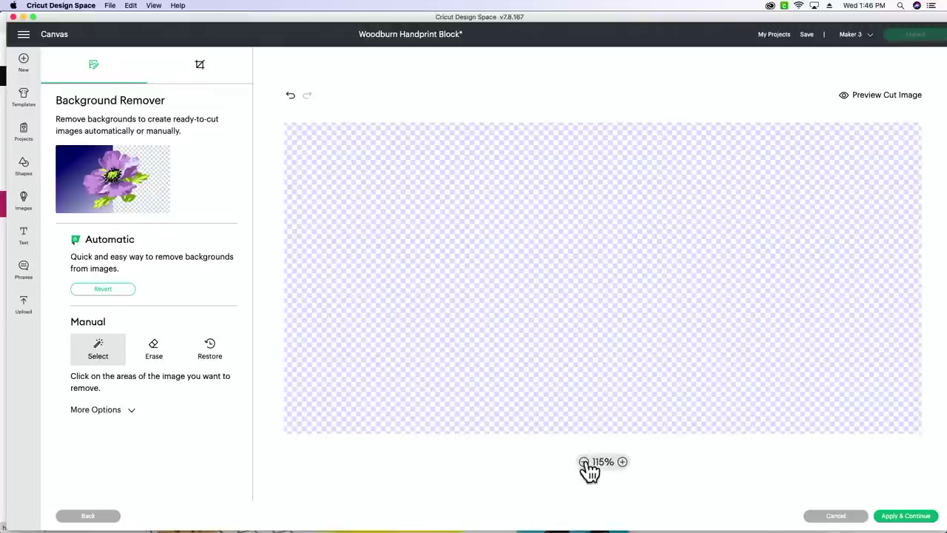
{"action": "left_click", "coordinate": [583, 462]}
{"action": "left_click", "coordinate": [584, 462]}
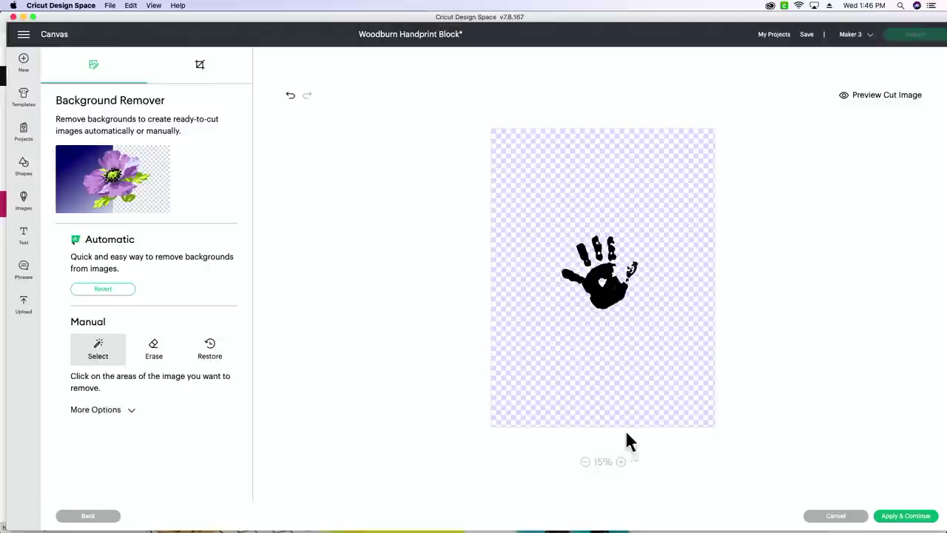
{"action": "left_click", "coordinate": [622, 462]}
{"action": "left_click", "coordinate": [622, 461]}
{"action": "scroll", "coordinate": [735, 373], "scroll_direction": "left", "scroll_amount": 10}
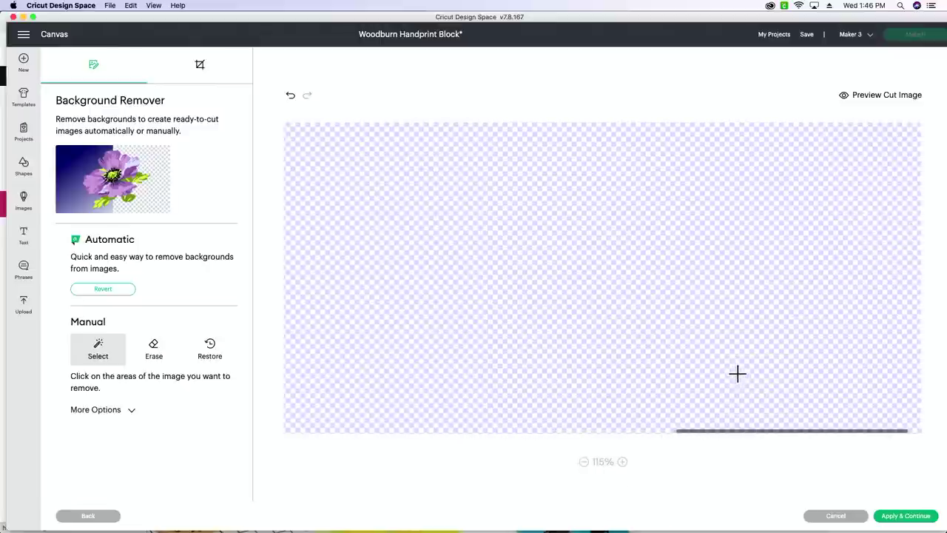
{"action": "left_click", "coordinate": [583, 462]}
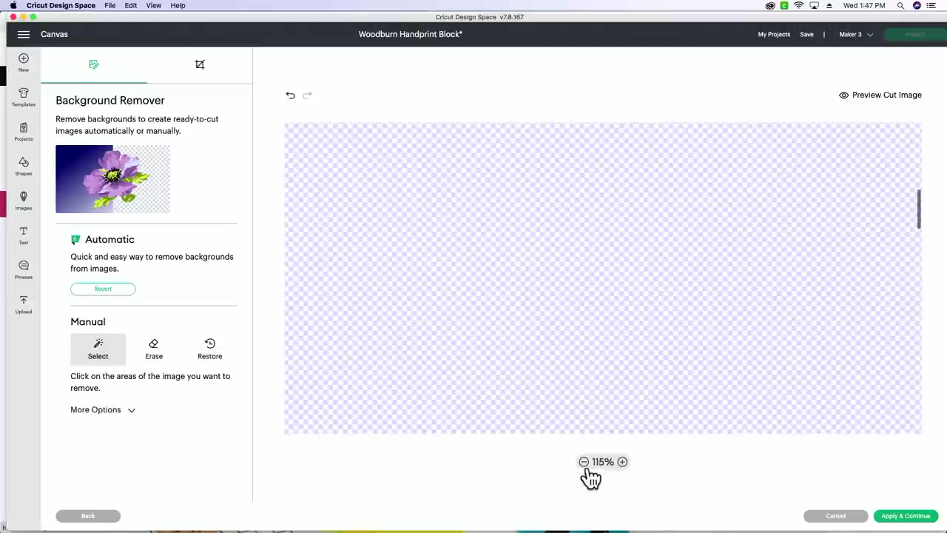
{"action": "left_click", "coordinate": [584, 461]}
{"action": "left_click", "coordinate": [584, 462]}
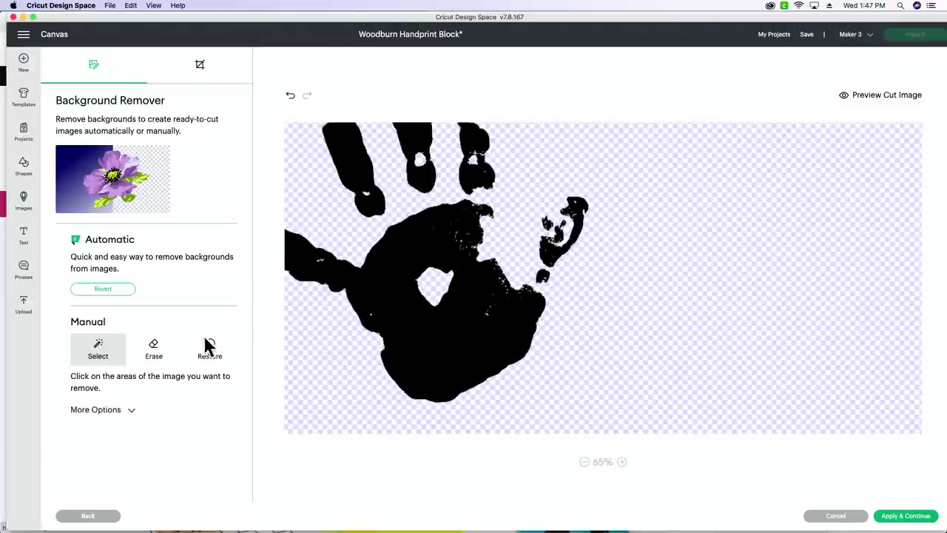
- Test erase strokes on the palm, undo them, and set the eraser size to 5
{"action": "left_click", "coordinate": [159, 355]}
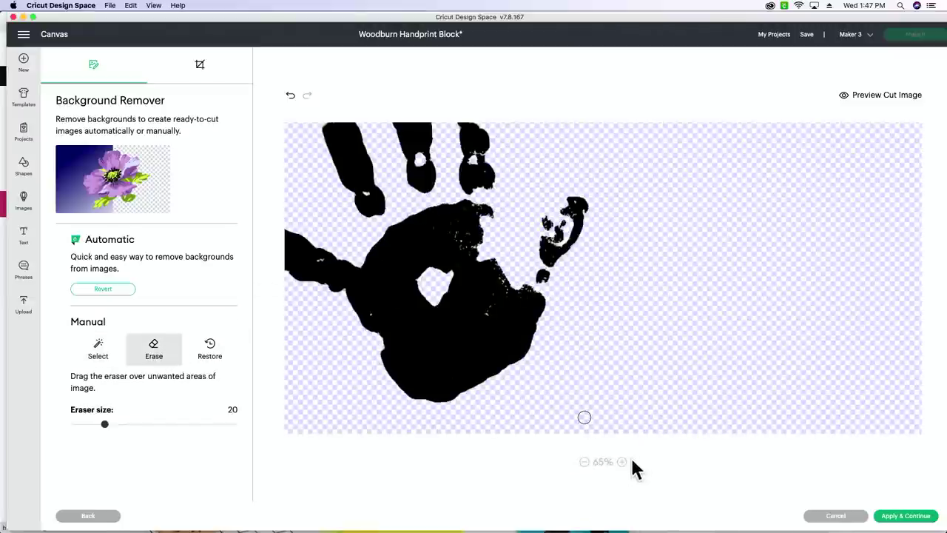
{"action": "mouse_move", "coordinate": [105, 425]}
{"action": "left_mouse_down"}
{"action": "mouse_move", "coordinate": [178, 428]}
{"action": "mouse_move", "coordinate": [101, 428]}
{"action": "mouse_move", "coordinate": [164, 428]}
{"action": "left_mouse_up"}
{"action": "left_click_drag", "start_coordinate": [388, 368], "coordinate": [448, 347]}
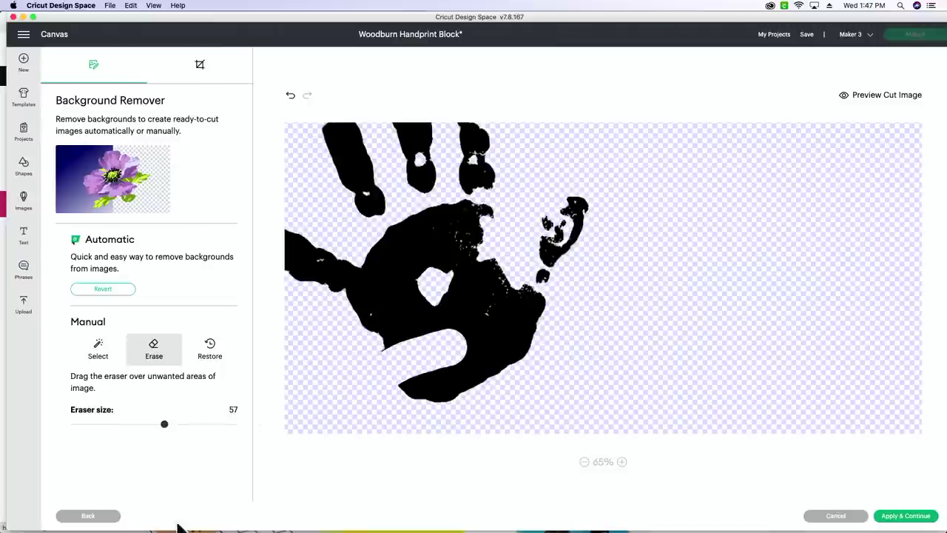
{"action": "left_click", "coordinate": [289, 98]}
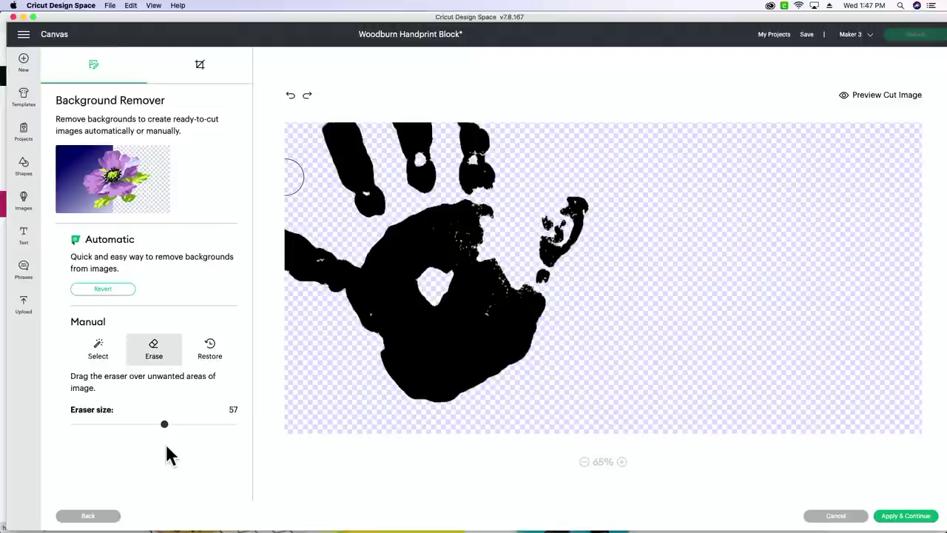
{"action": "left_click_drag", "start_coordinate": [164, 428], "coordinate": [81, 428]}
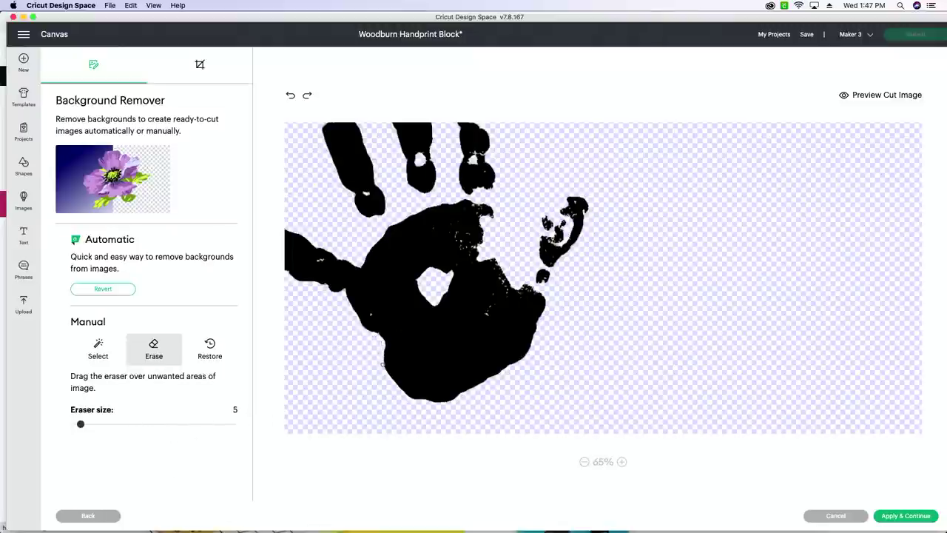
{"action": "left_click_drag", "start_coordinate": [386, 371], "coordinate": [390, 377]}
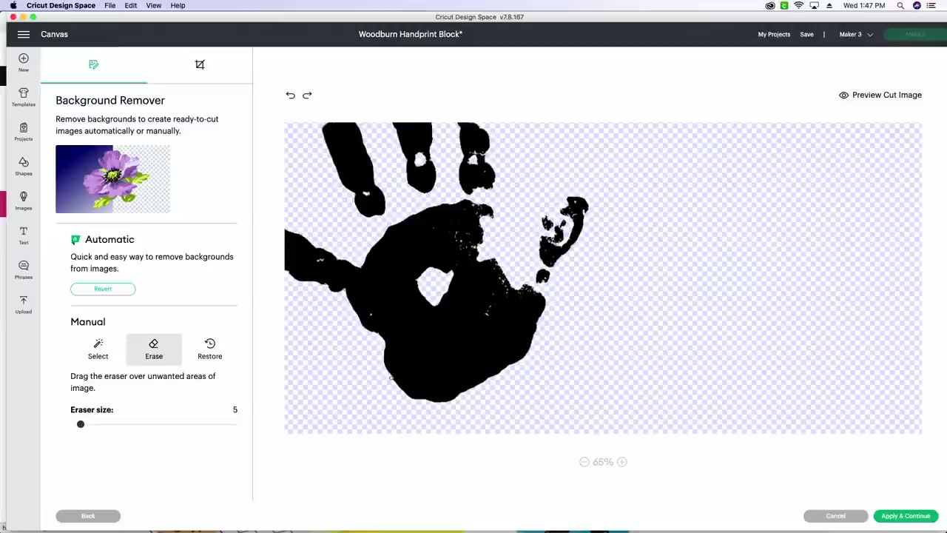
{"action": "left_click", "coordinate": [290, 96]}
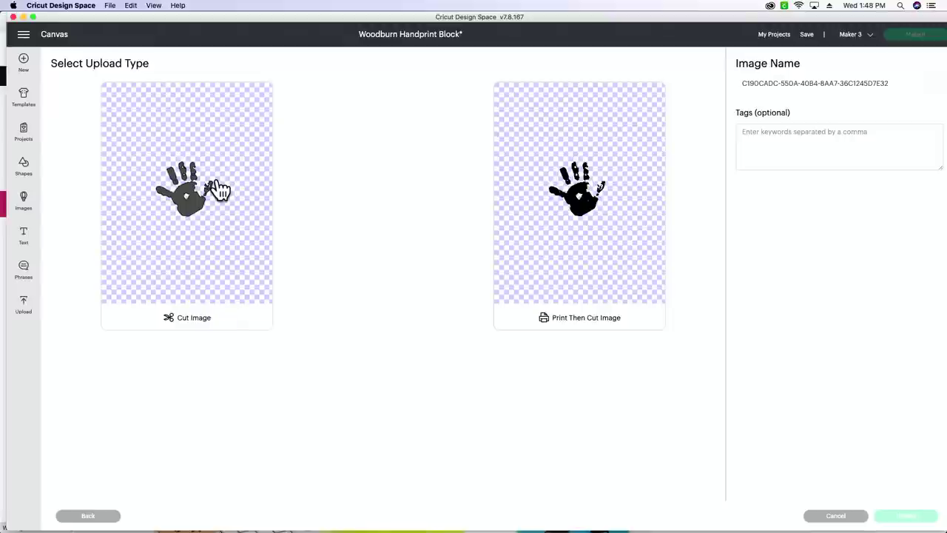
- Save the handprint as a Cut Image and add it from Recent Uploads to the canvas
{"action": "left_click", "coordinate": [220, 190]}
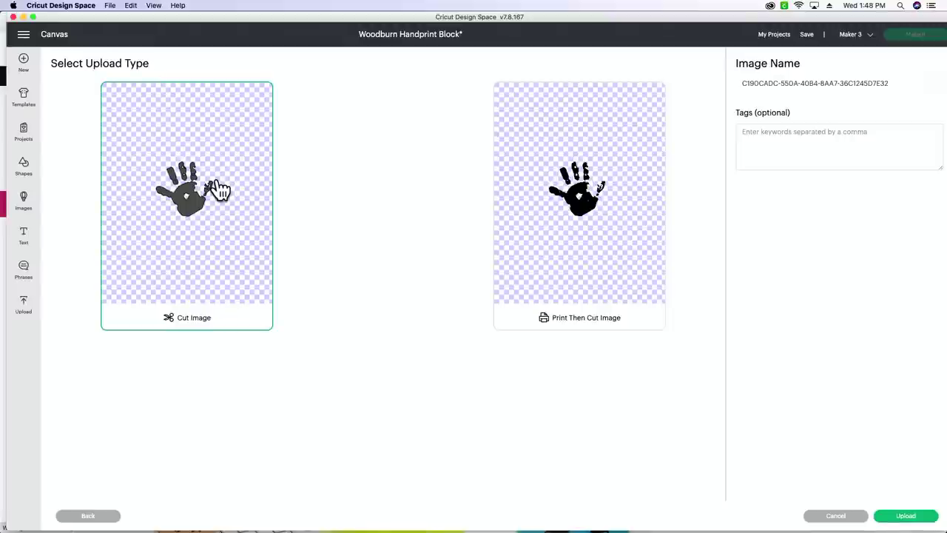
{"action": "left_click", "coordinate": [910, 521]}
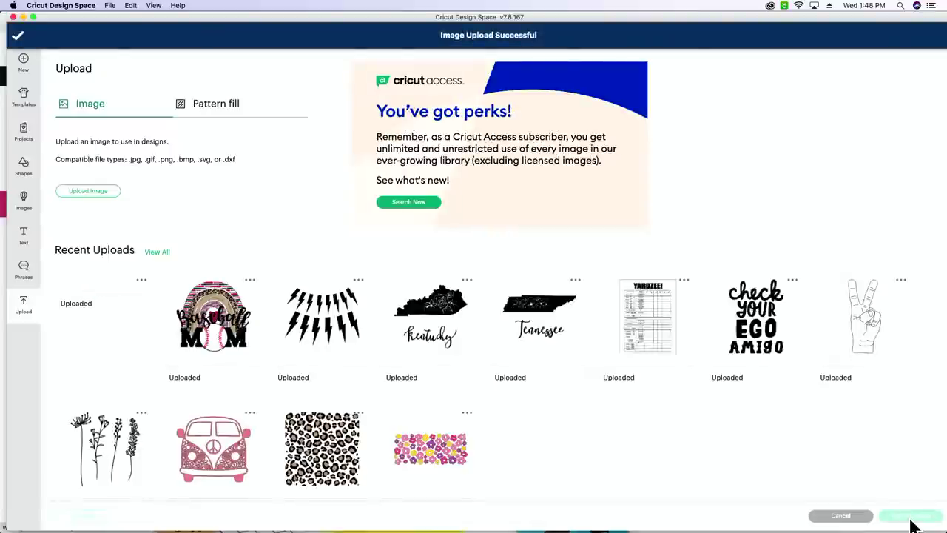
{"action": "left_click", "coordinate": [88, 346]}
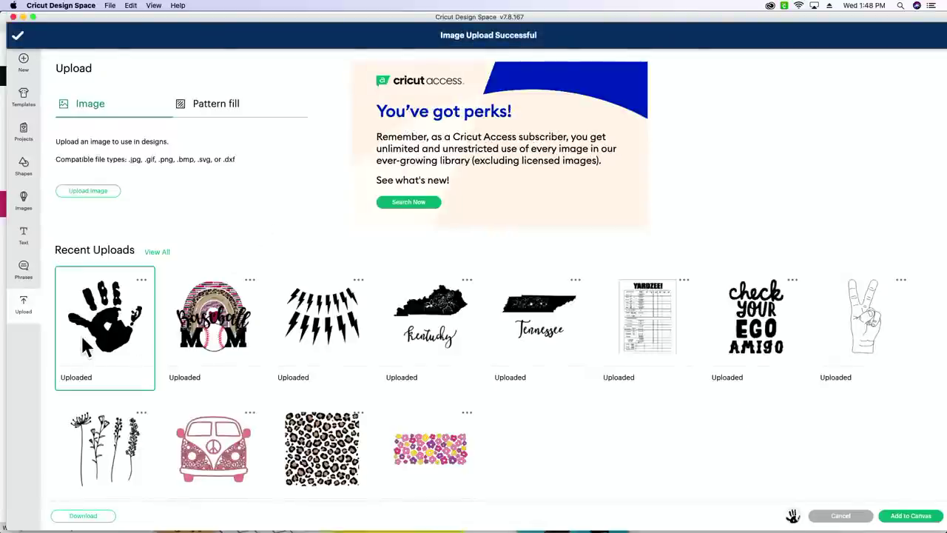
{"action": "left_click", "coordinate": [917, 521]}
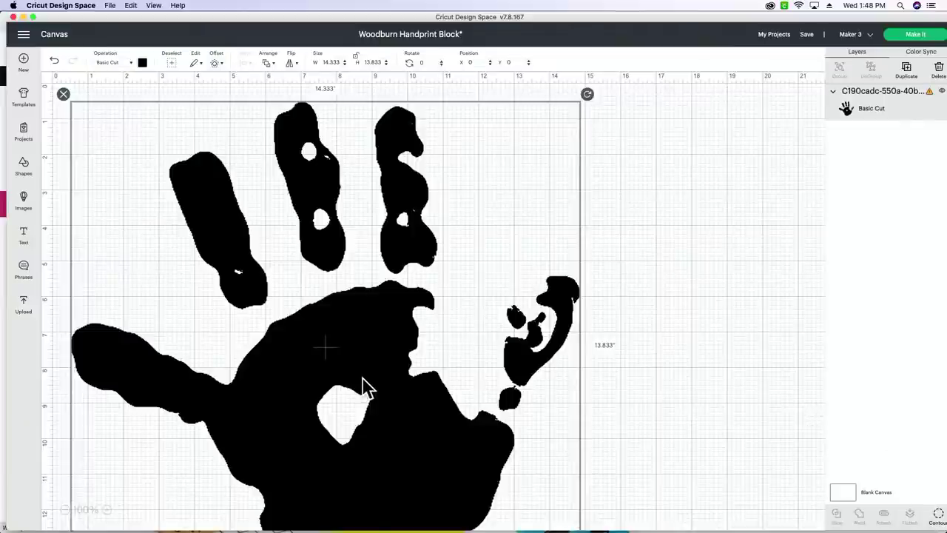
- Resize the handprint to 3 × 2.895 in and move it near the canvas's top-left
{"action": "left_click_drag", "start_coordinate": [362, 387], "coordinate": [371, 386]}
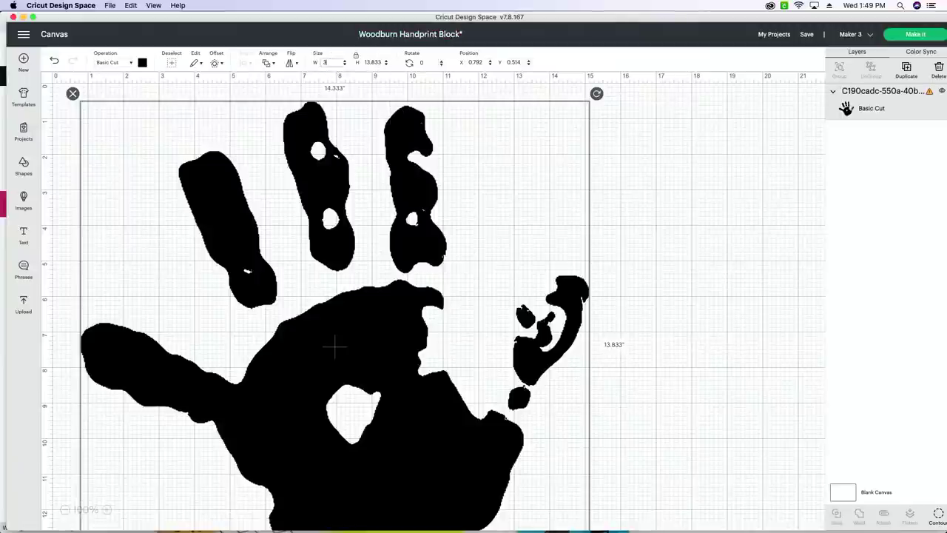
{"action": "key", "text": "Tab"}
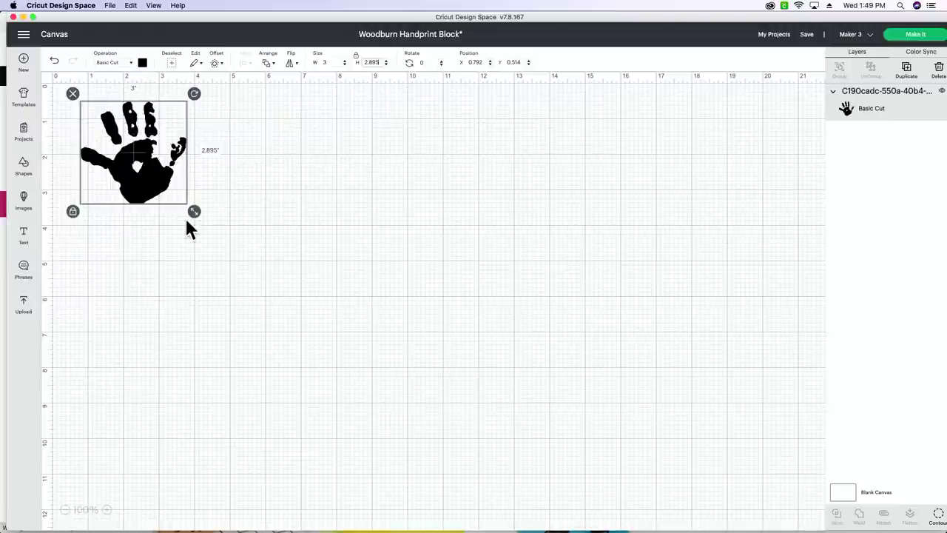
{"action": "left_click_drag", "start_coordinate": [142, 149], "coordinate": [148, 192]}
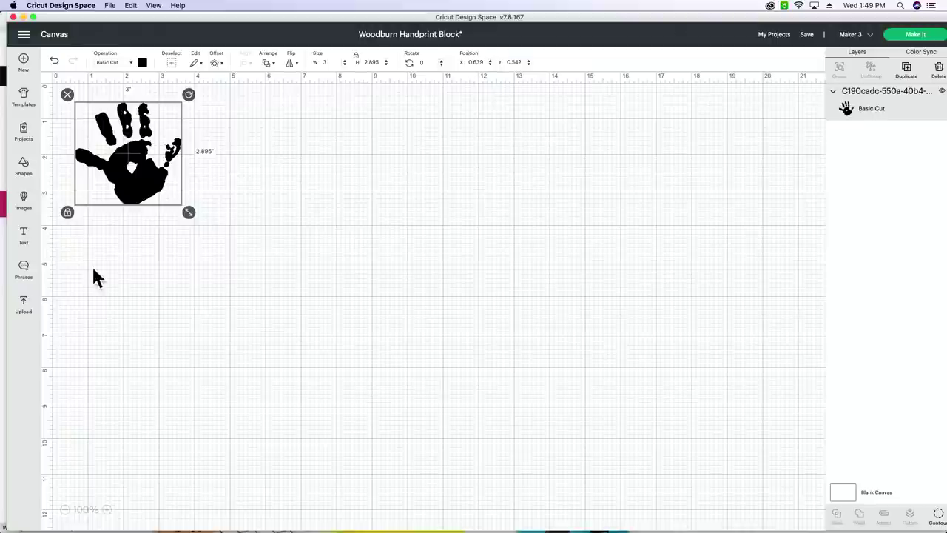
- Add a text line reading 'Knoxville, TN' and select all of its text
{"action": "left_click", "coordinate": [24, 234]}
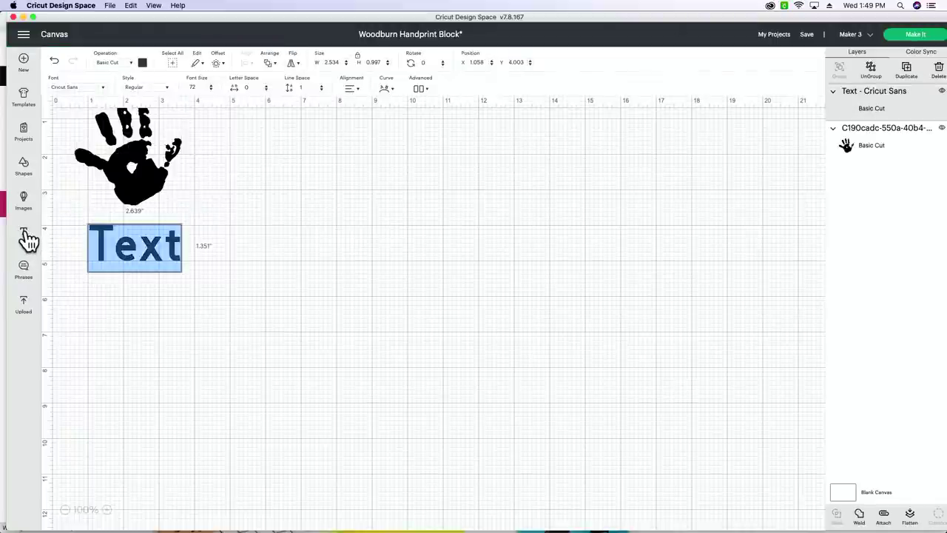
{"action": "type", "text": "Knoxv"}
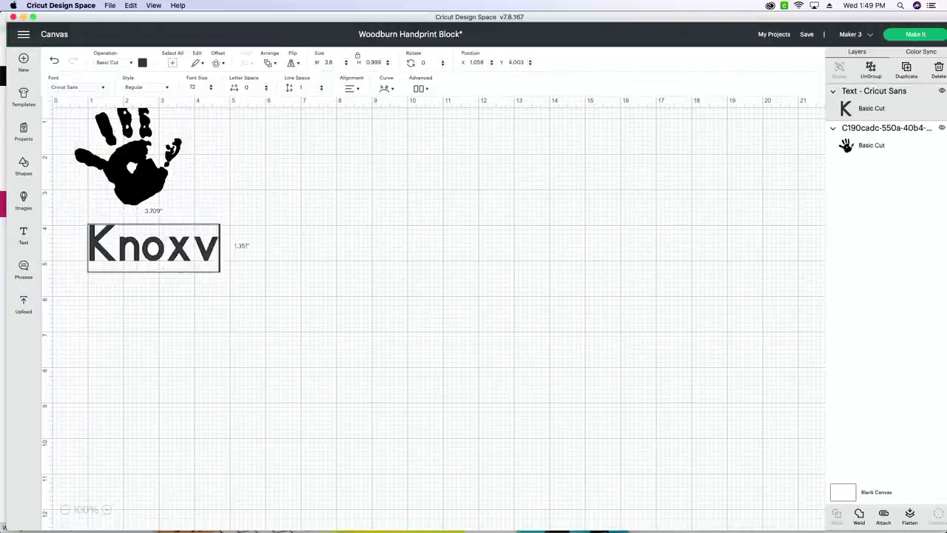
{"action": "type", "text": "ille, tN"}
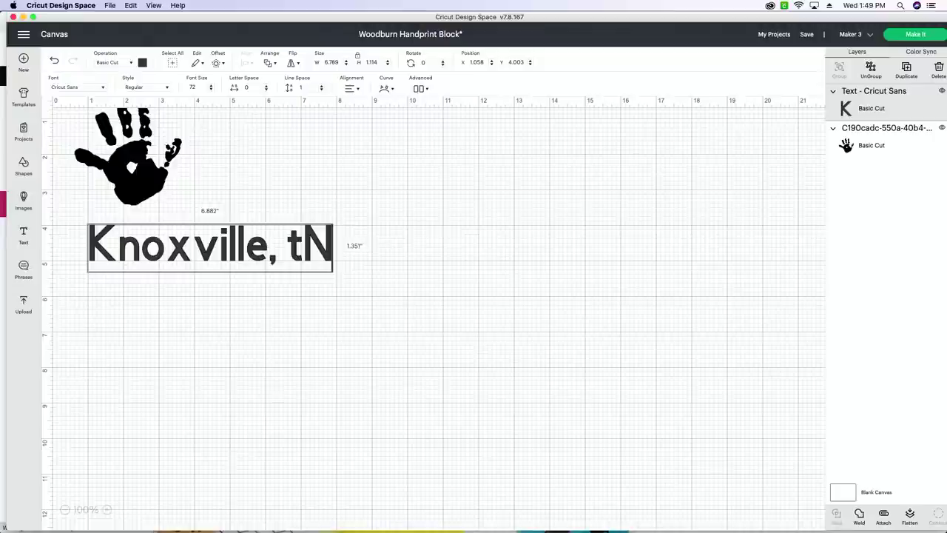
{"action": "key", "text": "BackSpace"}
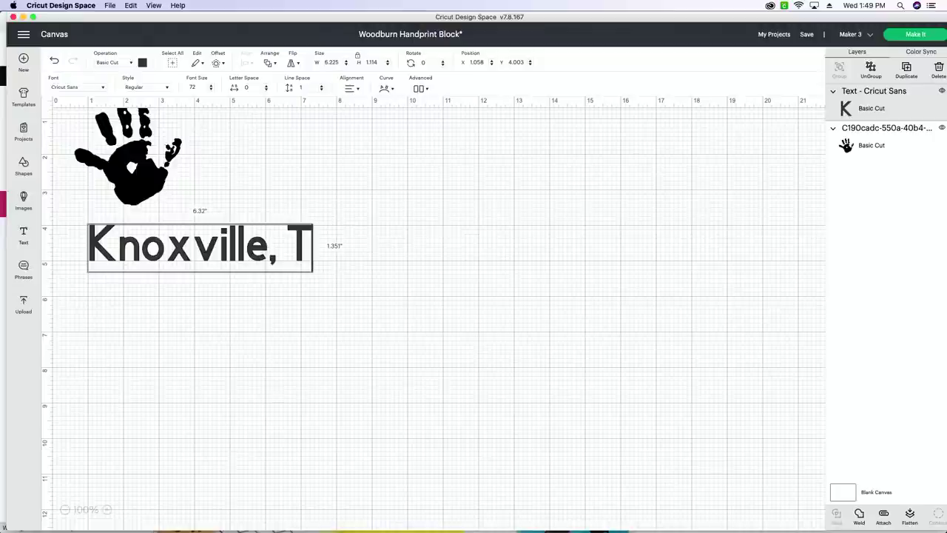
{"action": "type", "text": "N"}
{"action": "key", "text": "super+a"}
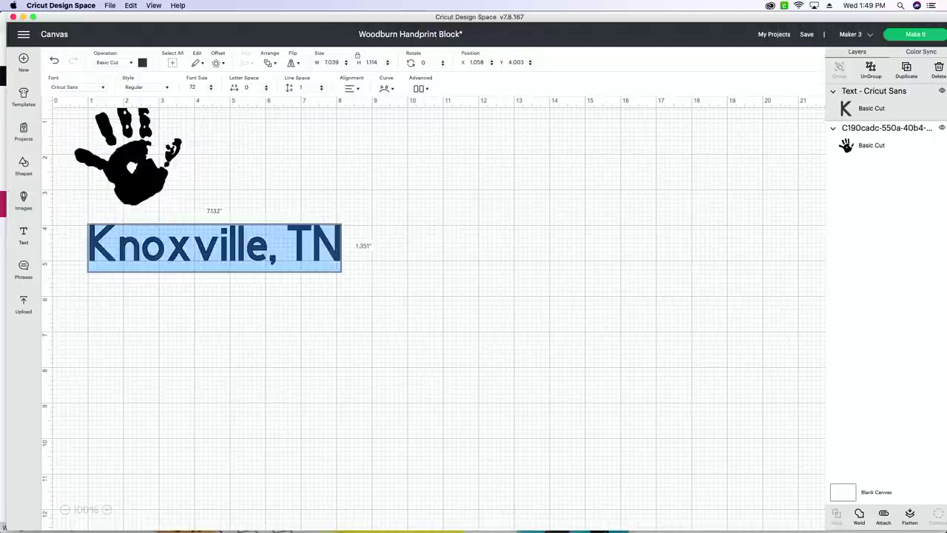
- Set the 'Knoxville, TN' text to the High Hopes system font
{"action": "left_click", "coordinate": [65, 86]}
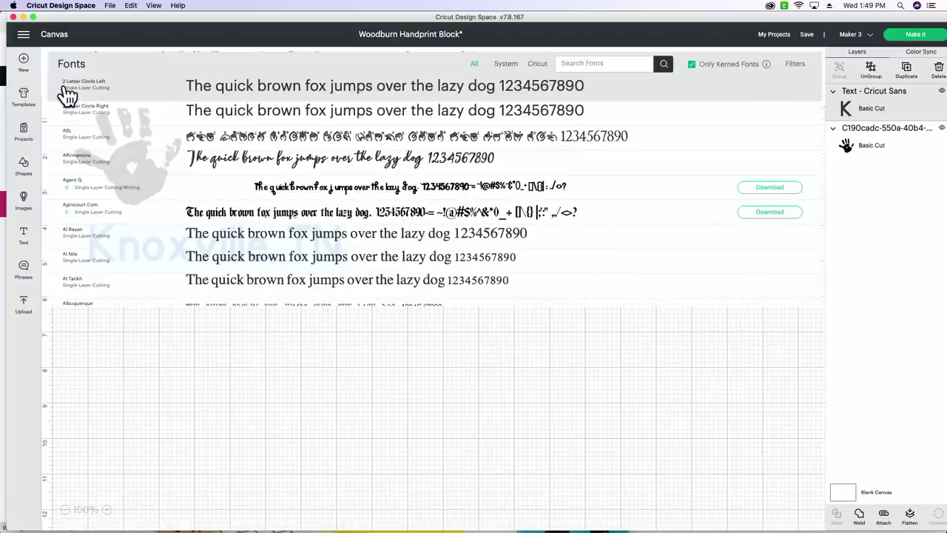
{"action": "left_click", "coordinate": [508, 64]}
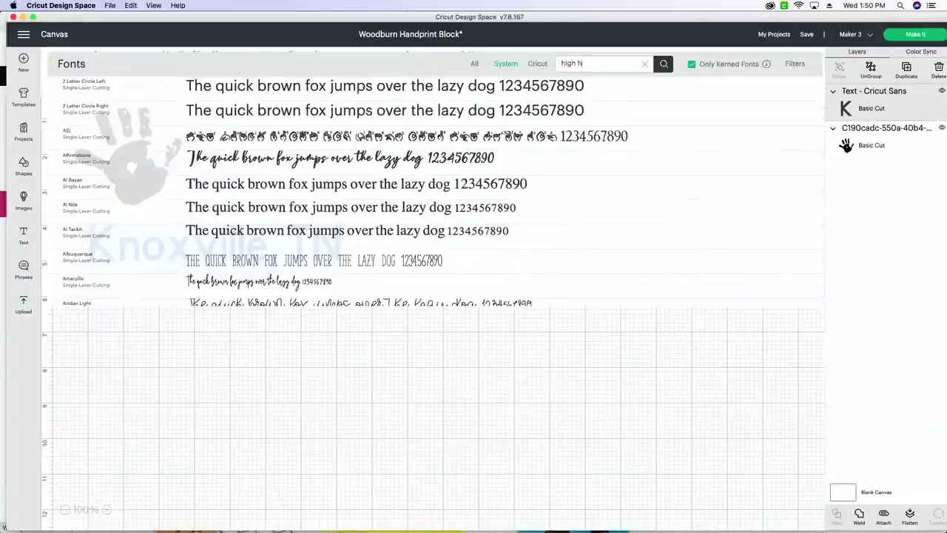
{"action": "type", "text": "s"}
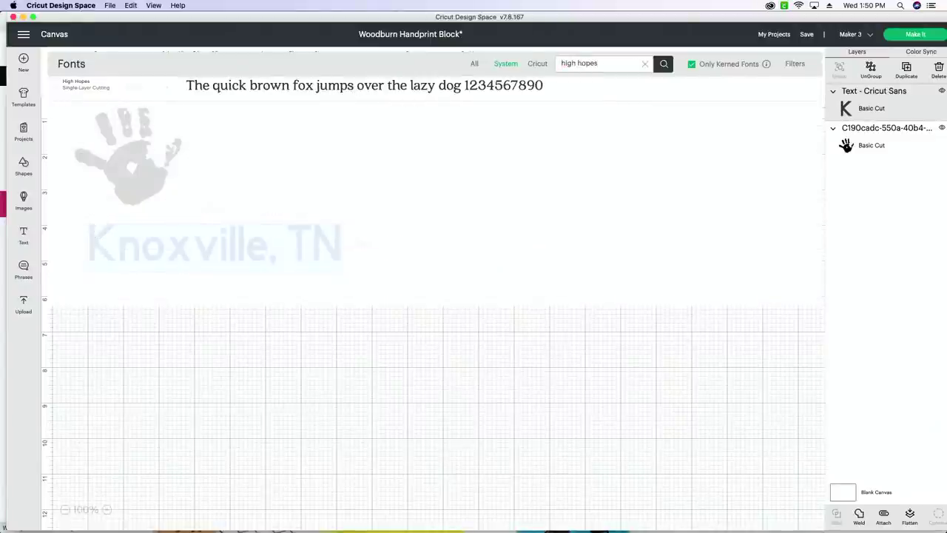
{"action": "left_click", "coordinate": [507, 88]}
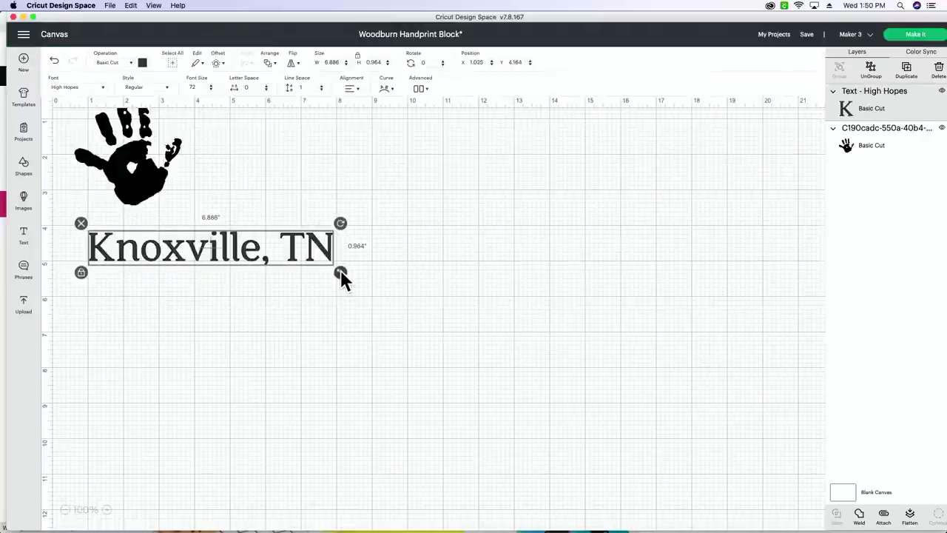
- Move the handprint and text together to the centre of the canvas
{"action": "left_click_drag", "start_coordinate": [247, 324], "coordinate": [337, 229]}
{"action": "left_click", "coordinate": [298, 456]}
{"action": "left_click", "coordinate": [23, 165]}
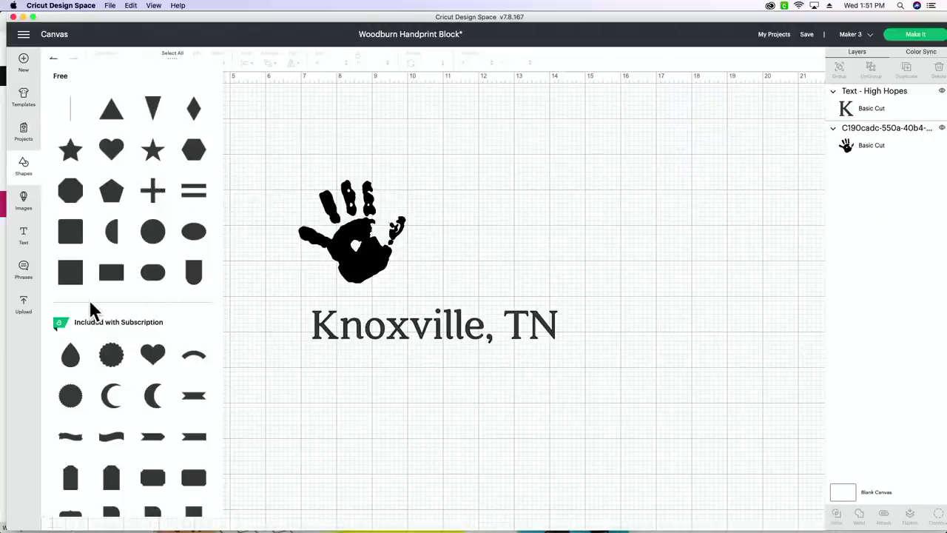
- Add a 4-inch square, colour it light beige (#d4ba96), and move it down-right
{"action": "left_click", "coordinate": [74, 281]}
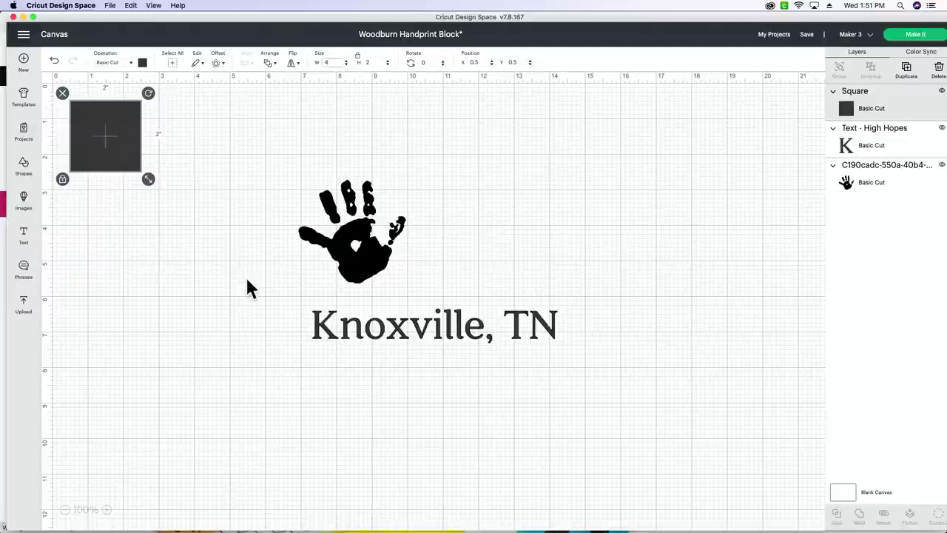
{"action": "key", "text": "Tab"}
{"action": "left_click", "coordinate": [143, 63]}
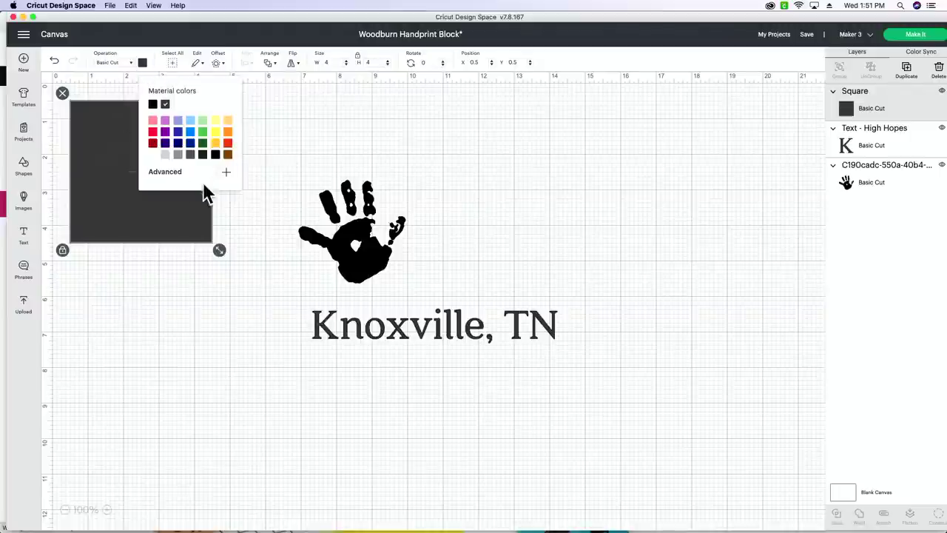
{"action": "left_click", "coordinate": [227, 154]}
{"action": "left_click", "coordinate": [227, 172]}
{"action": "left_click", "coordinate": [162, 195]}
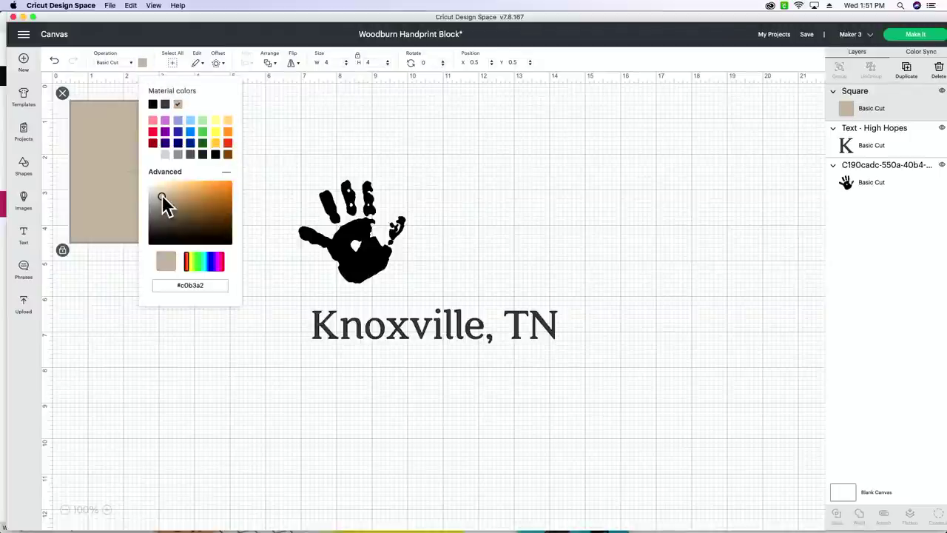
{"action": "left_click", "coordinate": [180, 206]}
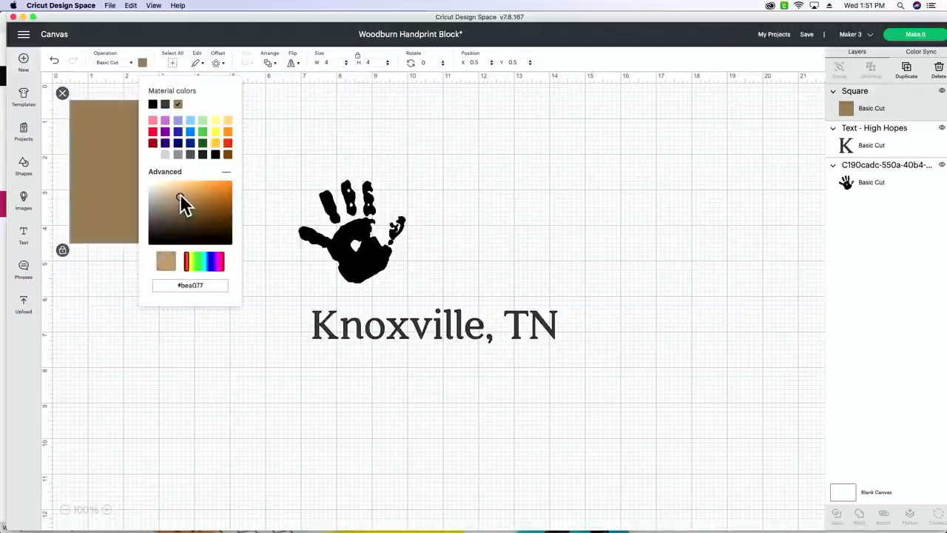
{"action": "left_click_drag", "start_coordinate": [180, 197], "coordinate": [179, 195]}
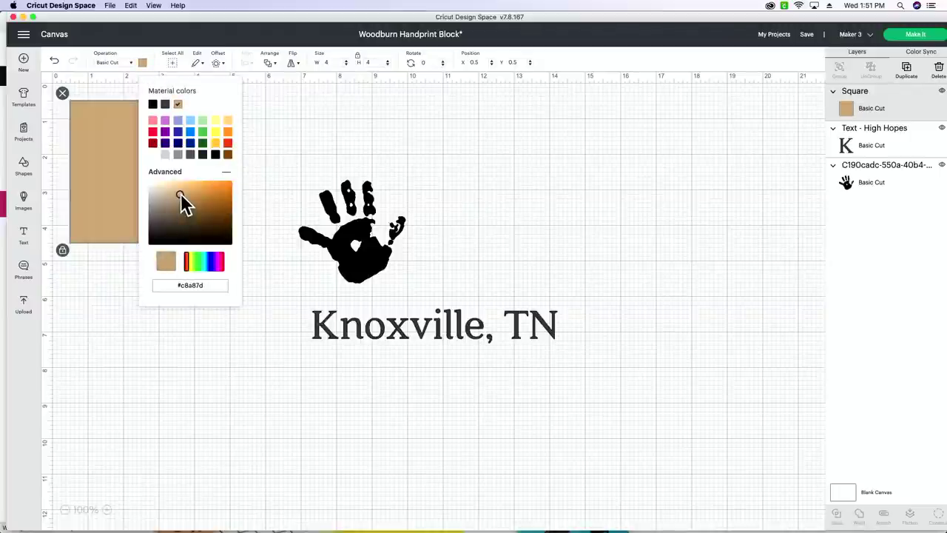
{"action": "left_click", "coordinate": [97, 281]}
{"action": "left_click_drag", "start_coordinate": [178, 161], "coordinate": [192, 190]}
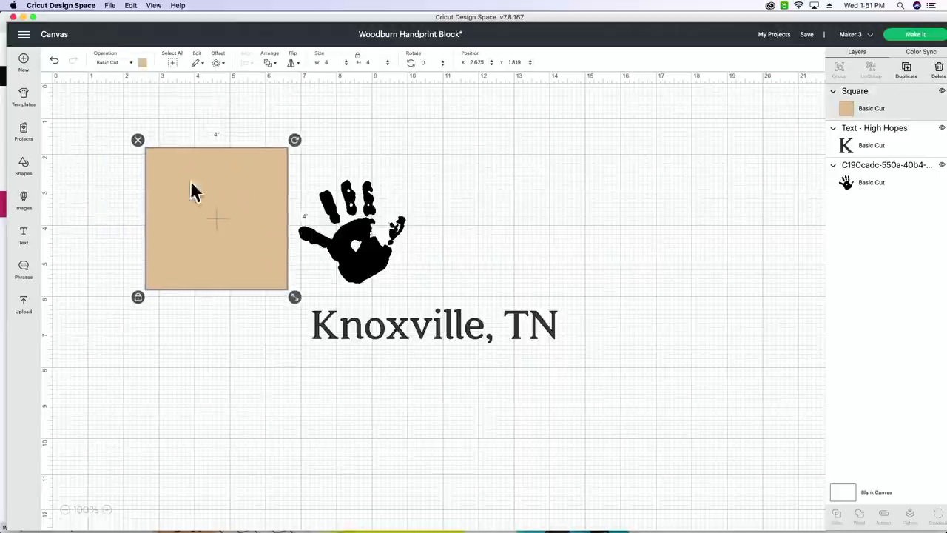
- Bring the handprint to the front and move it and 'Knoxville, TN' onto the square
{"action": "left_click", "coordinate": [390, 252]}
{"action": "left_click", "coordinate": [270, 64]}
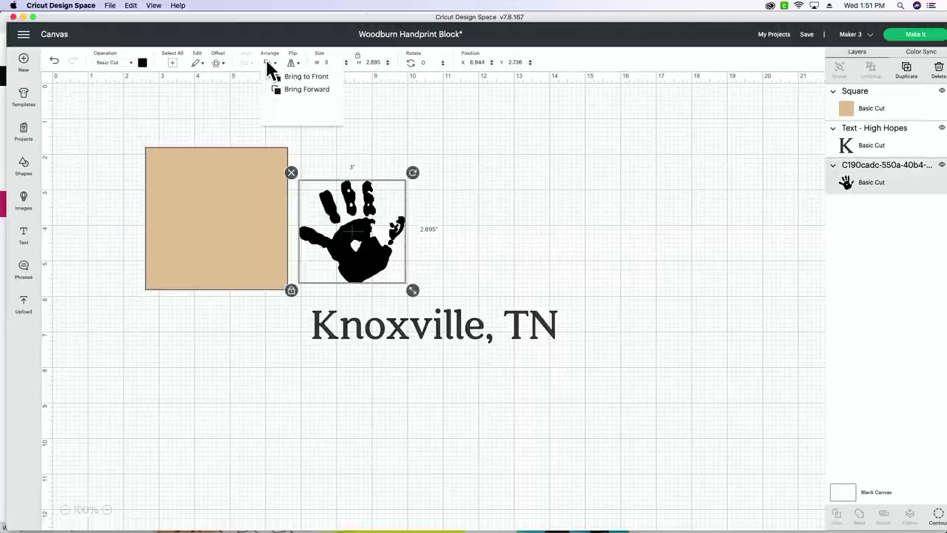
{"action": "left_click", "coordinate": [282, 77]}
{"action": "left_click_drag", "start_coordinate": [345, 234], "coordinate": [207, 204]}
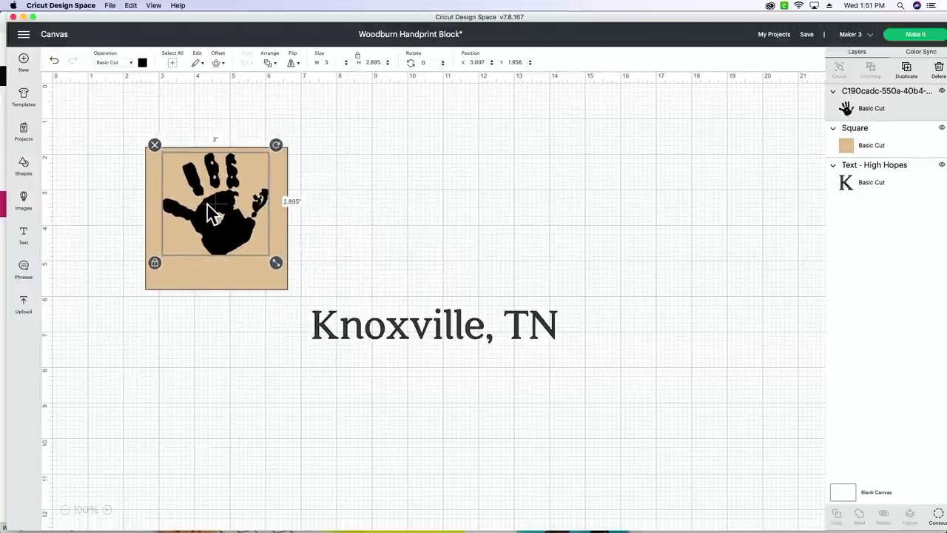
{"action": "left_click_drag", "start_coordinate": [410, 331], "coordinate": [261, 280]}
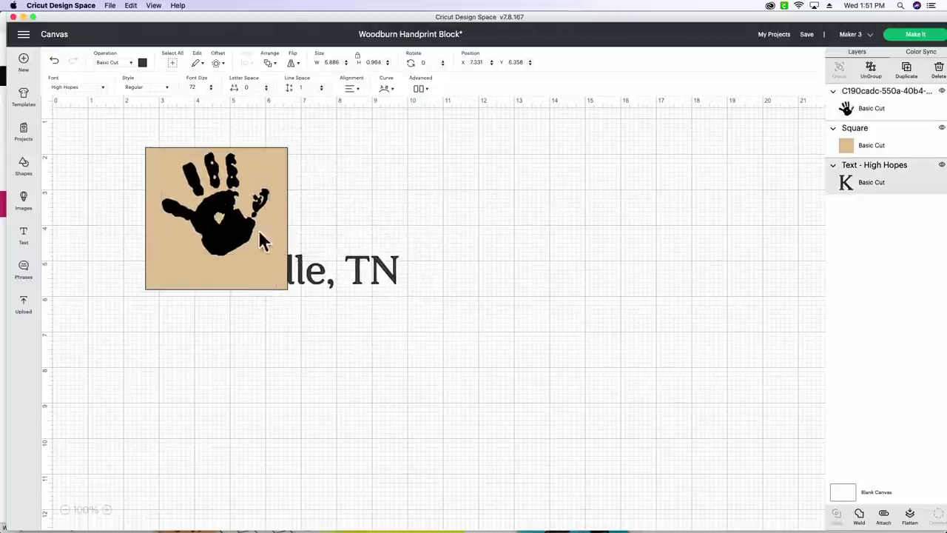
- Bring the text to front, shrink it, and centre all three items horizontally
{"action": "left_click", "coordinate": [274, 63]}
{"action": "left_click", "coordinate": [291, 77]}
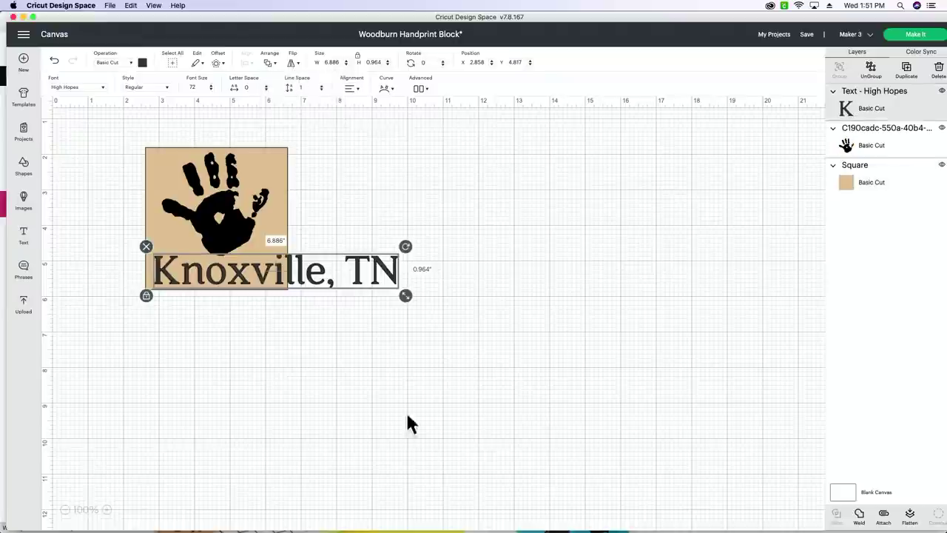
{"action": "left_click_drag", "start_coordinate": [406, 300], "coordinate": [263, 276]}
{"action": "left_click_drag", "start_coordinate": [287, 358], "coordinate": [177, 196]}
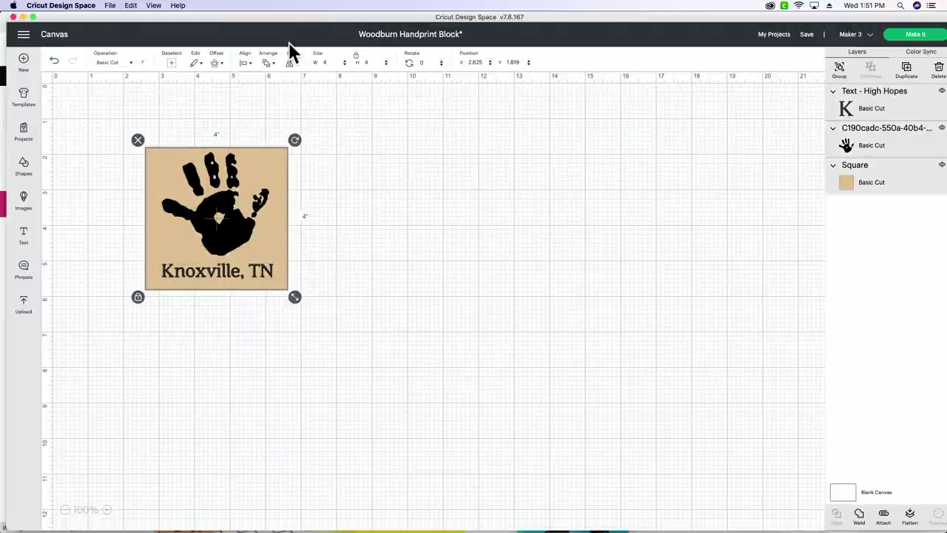
{"action": "left_click", "coordinate": [243, 64]}
{"action": "left_click", "coordinate": [262, 99]}
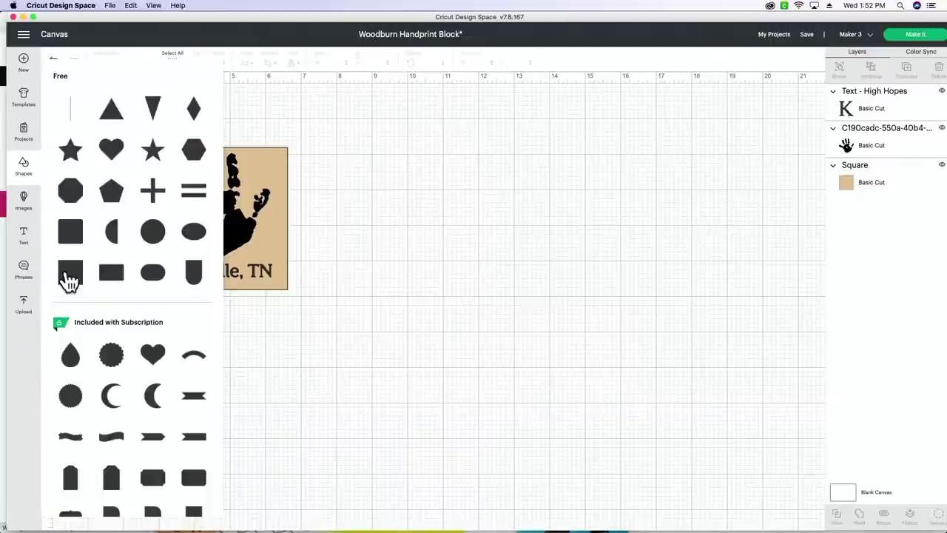
- Add a 2-inch square shape to the canvas beside the handprint block
{"action": "left_click", "coordinate": [70, 272]}
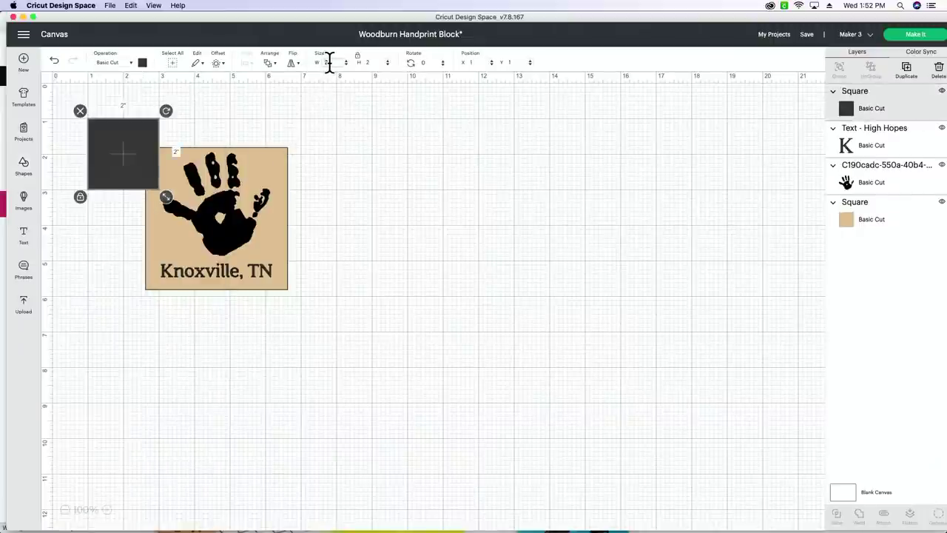
- Make the new square 4 inches wide, move it right of the handprint block, and colour it tan
{"action": "key", "text": "Tab"}
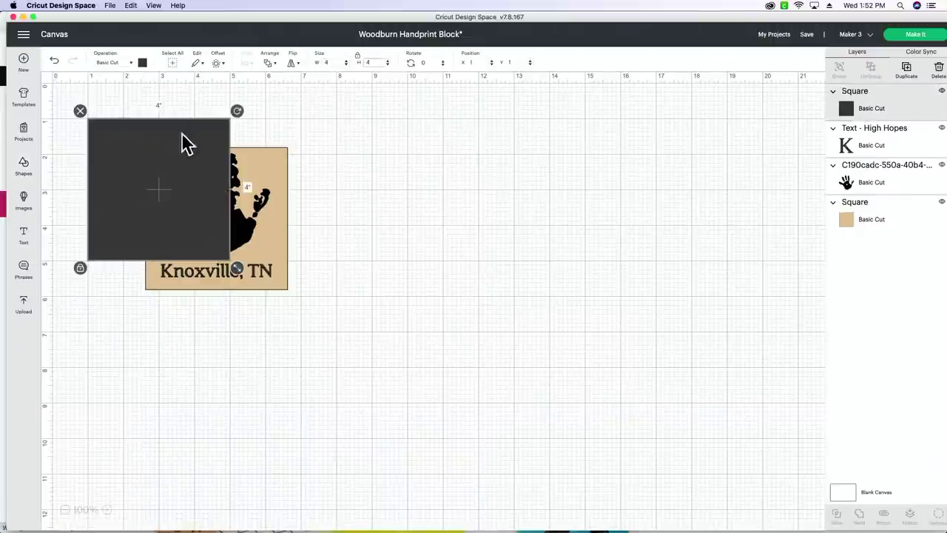
{"action": "left_click_drag", "start_coordinate": [187, 144], "coordinate": [404, 172]}
{"action": "left_click", "coordinate": [141, 63]}
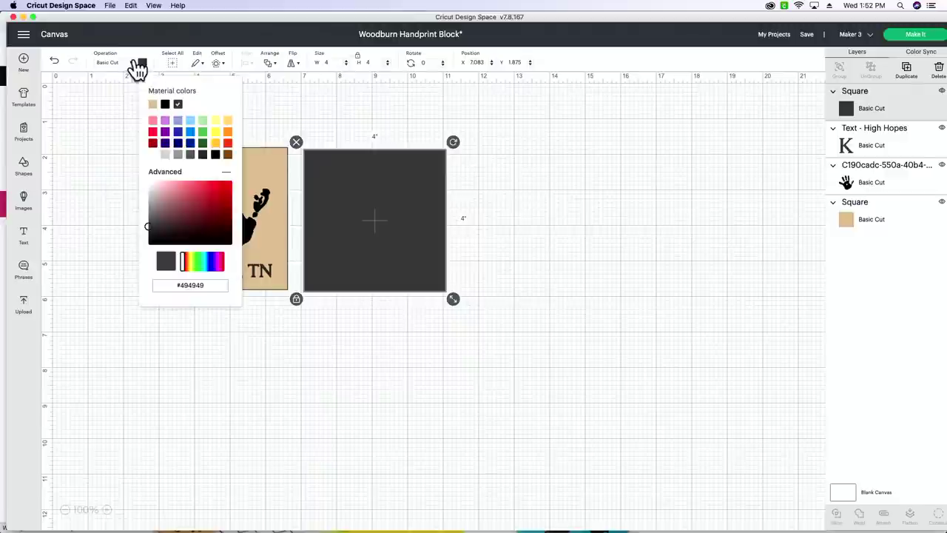
{"action": "left_click", "coordinate": [153, 105]}
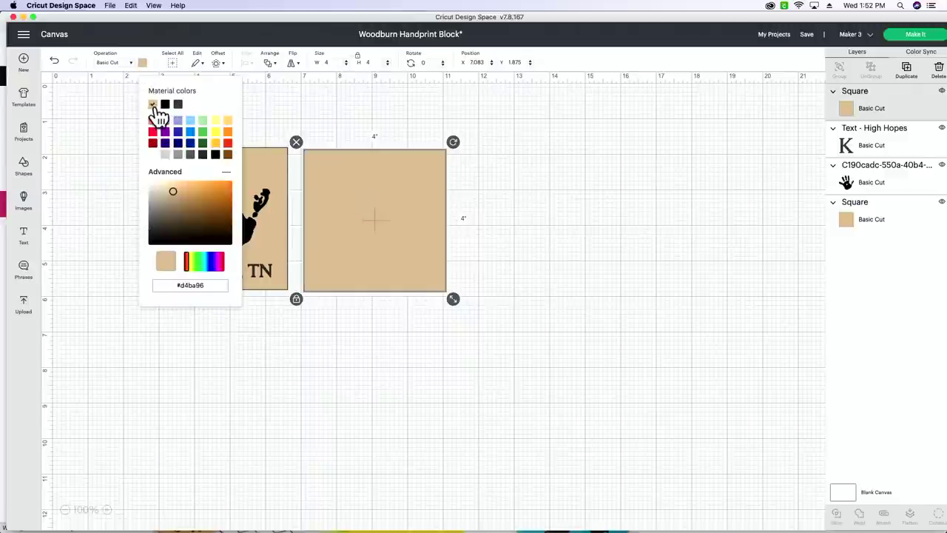
{"action": "left_click", "coordinate": [357, 354]}
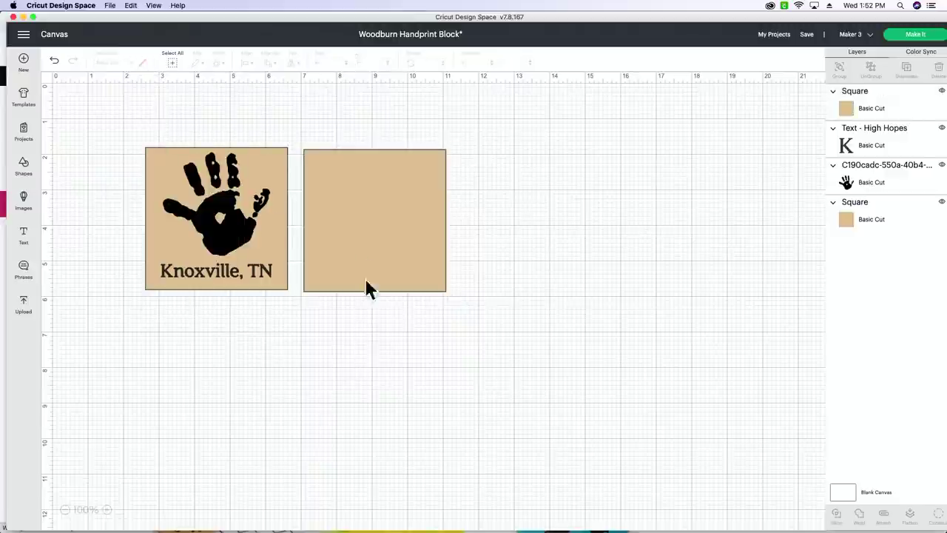
- Add a letter 'R' and enlarge it to 3.098 × 3.387 in inside the tan square
{"action": "left_click", "coordinate": [25, 247]}
{"action": "type", "text": "R"}
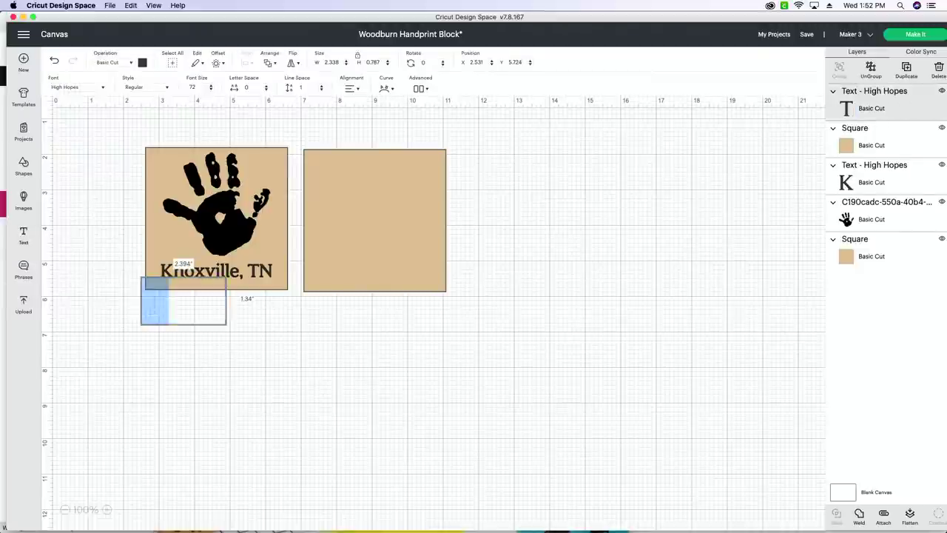
{"action": "left_click", "coordinate": [192, 333]}
{"action": "left_click_drag", "start_coordinate": [151, 306], "coordinate": [418, 280]}
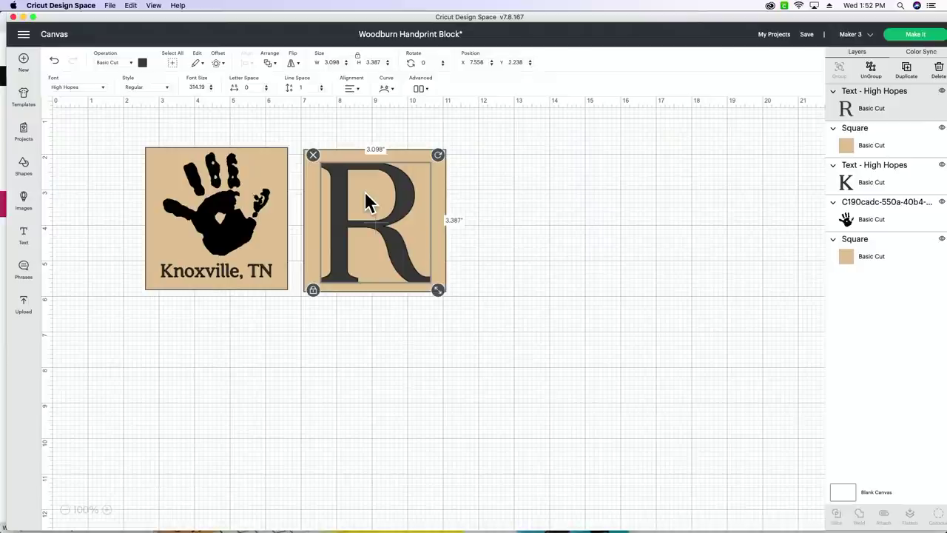
- Add a dark square and enlarge it to nearly fill the second tan block
{"action": "left_click", "coordinate": [24, 169]}
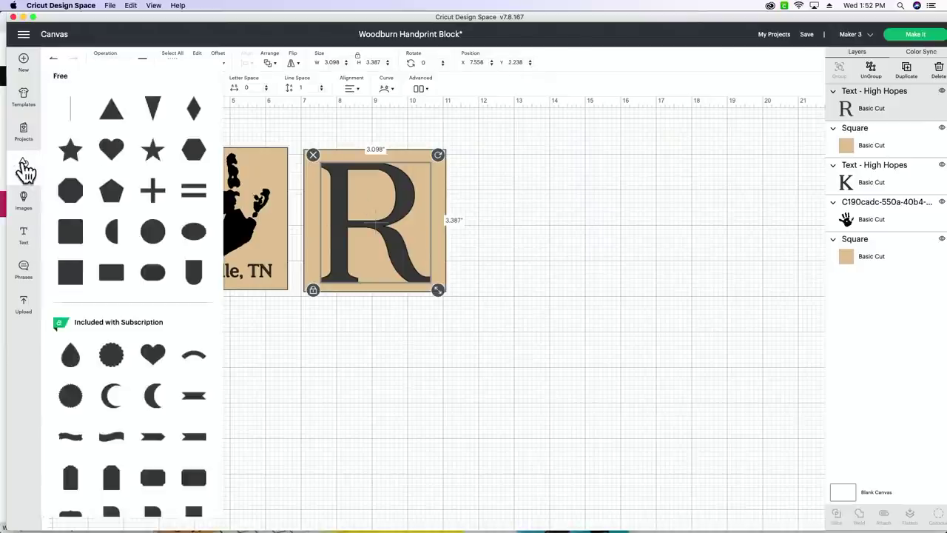
{"action": "left_click", "coordinate": [71, 246]}
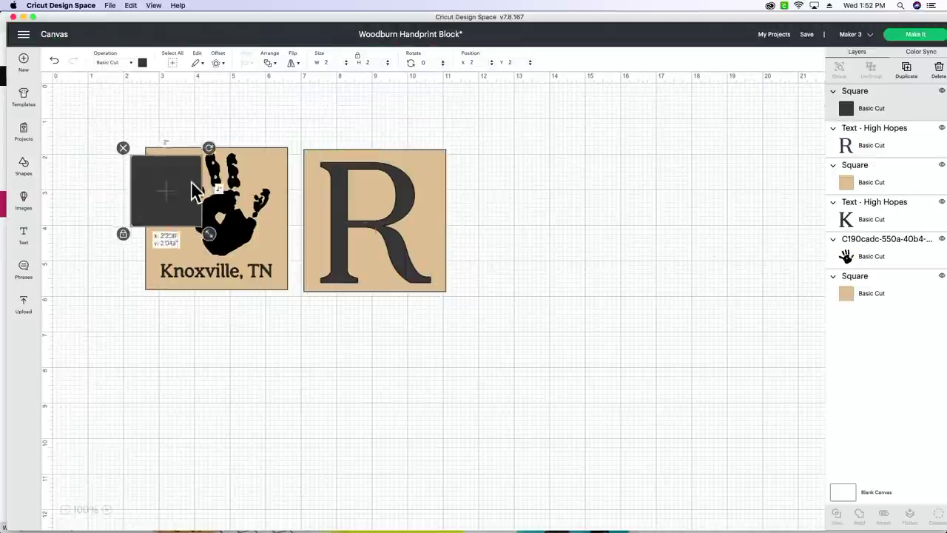
{"action": "left_click_drag", "start_coordinate": [159, 189], "coordinate": [341, 187]}
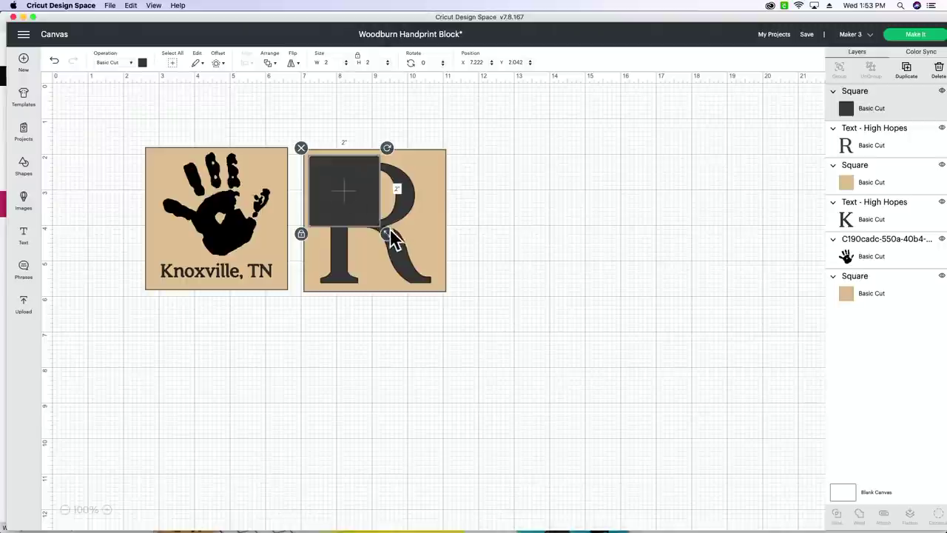
{"action": "left_click_drag", "start_coordinate": [389, 230], "coordinate": [448, 294]}
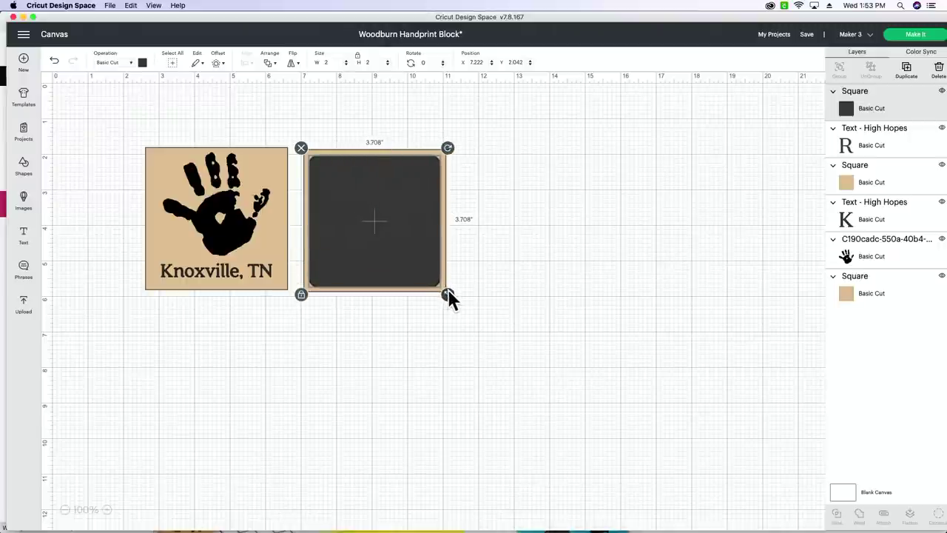
{"action": "left_click_drag", "start_coordinate": [399, 267], "coordinate": [545, 268]}
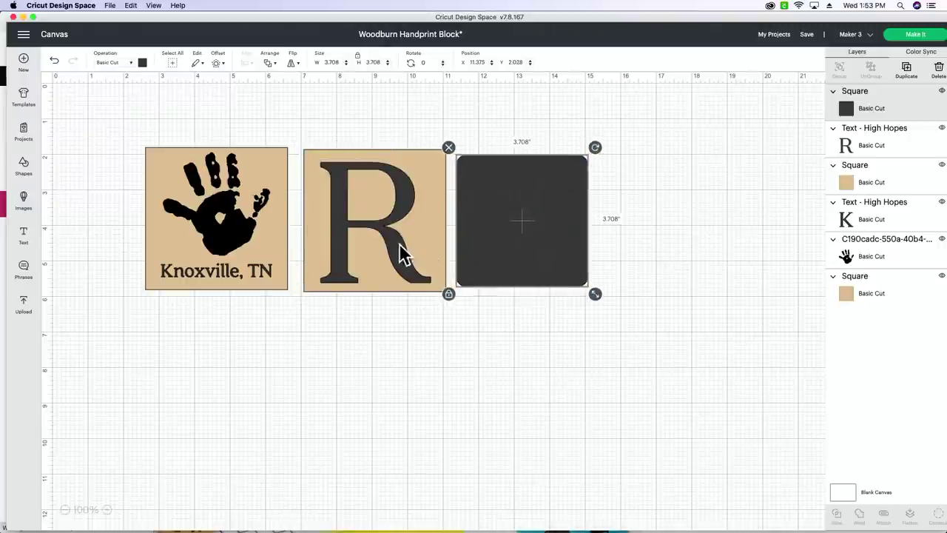
{"action": "left_click_drag", "start_coordinate": [402, 254], "coordinate": [456, 396]}
- Center the dark square on the tan square of the R block
{"action": "left_click", "coordinate": [518, 325]}
{"action": "left_click", "coordinate": [547, 160]}
{"action": "left_click_drag", "start_coordinate": [535, 190], "coordinate": [399, 196]}
{"action": "left_click_drag", "start_coordinate": [495, 189], "coordinate": [373, 240]}
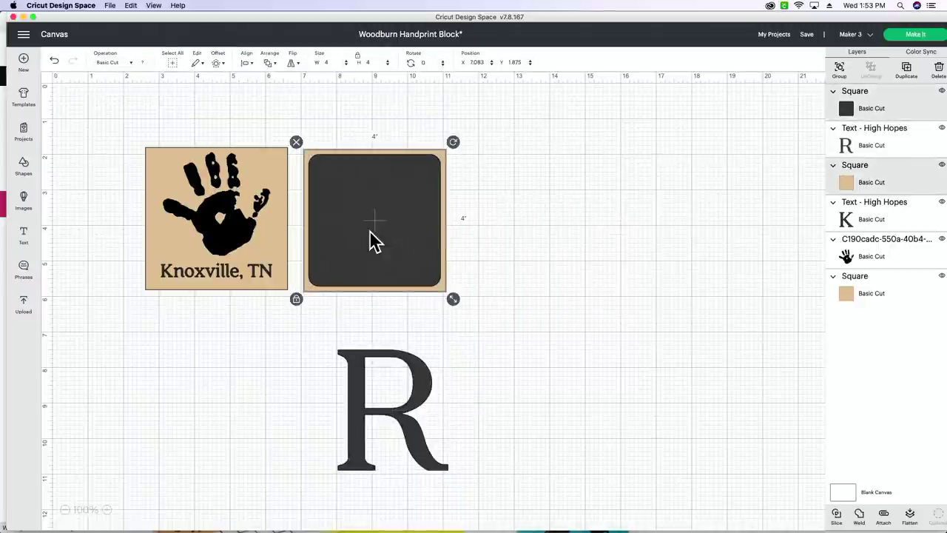
{"action": "left_click", "coordinate": [249, 67]}
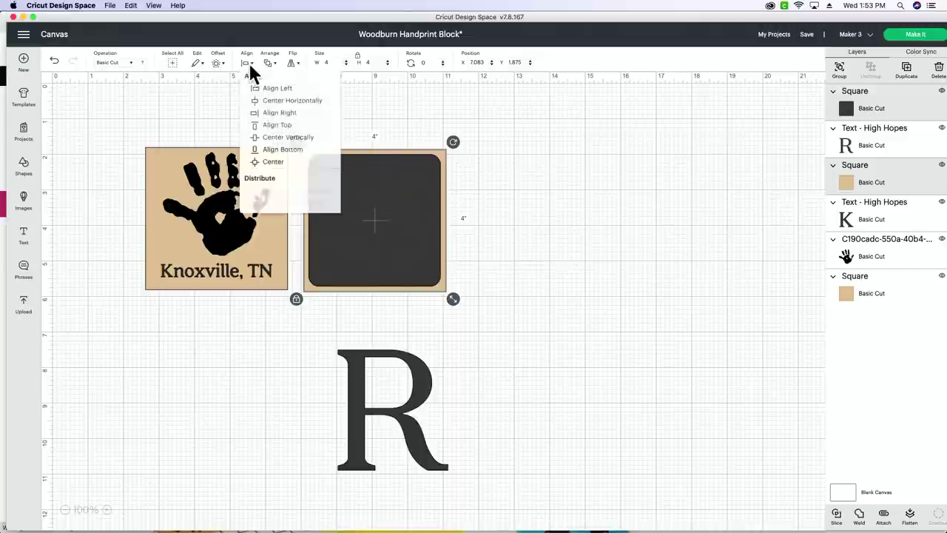
{"action": "left_click", "coordinate": [278, 170]}
{"action": "left_click", "coordinate": [556, 211]}
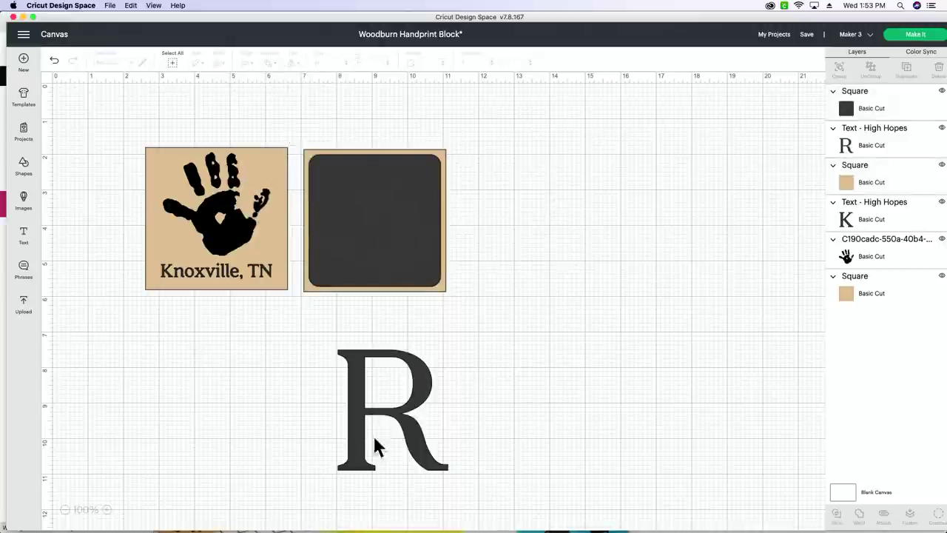
- Place the R on the dark square, bring it to front, and color it tan
{"action": "left_click_drag", "start_coordinate": [414, 428], "coordinate": [395, 237]}
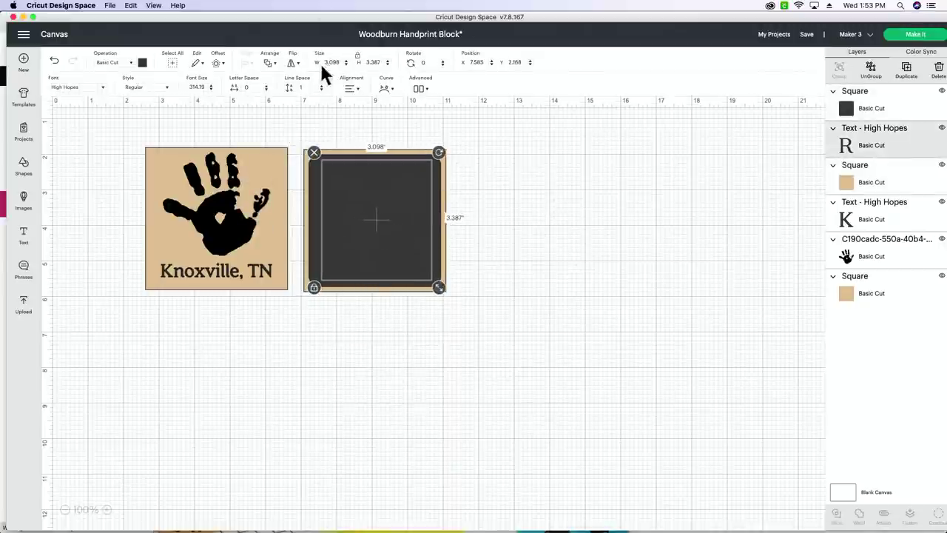
{"action": "left_click", "coordinate": [271, 64]}
{"action": "left_click", "coordinate": [287, 89]}
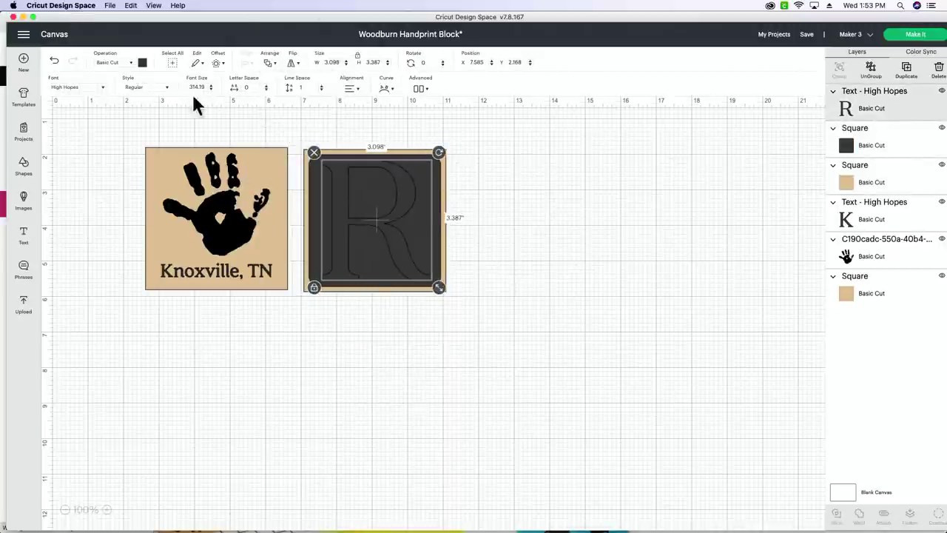
{"action": "left_click", "coordinate": [143, 64]}
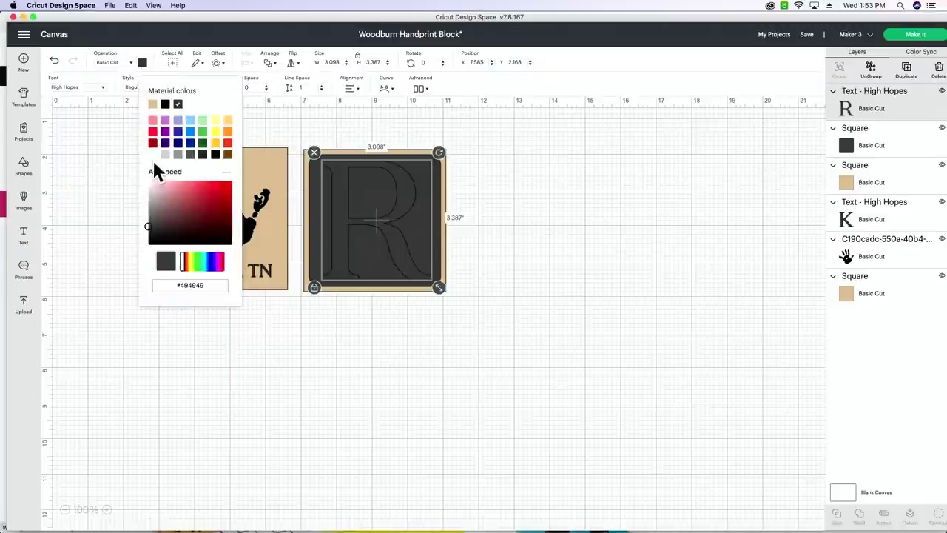
{"action": "left_click", "coordinate": [153, 105]}
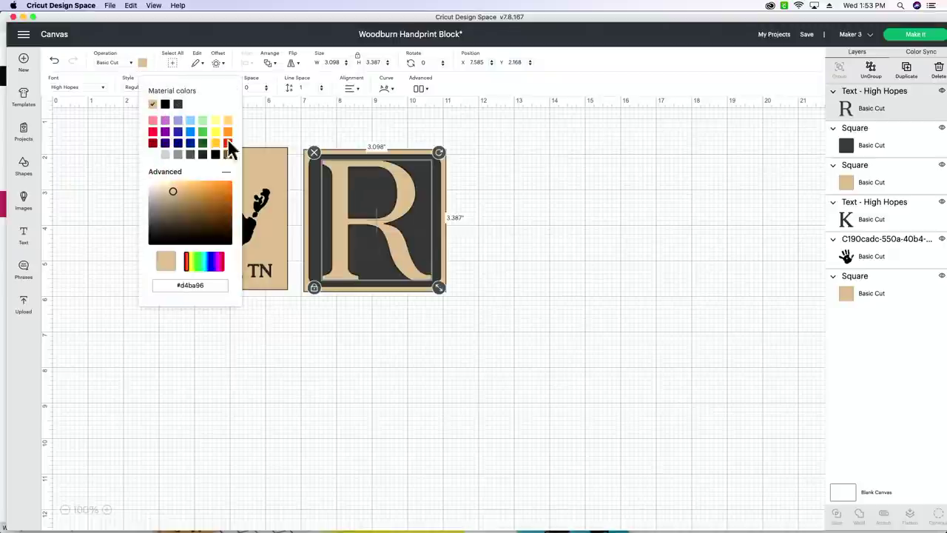
{"action": "left_click", "coordinate": [504, 245]}
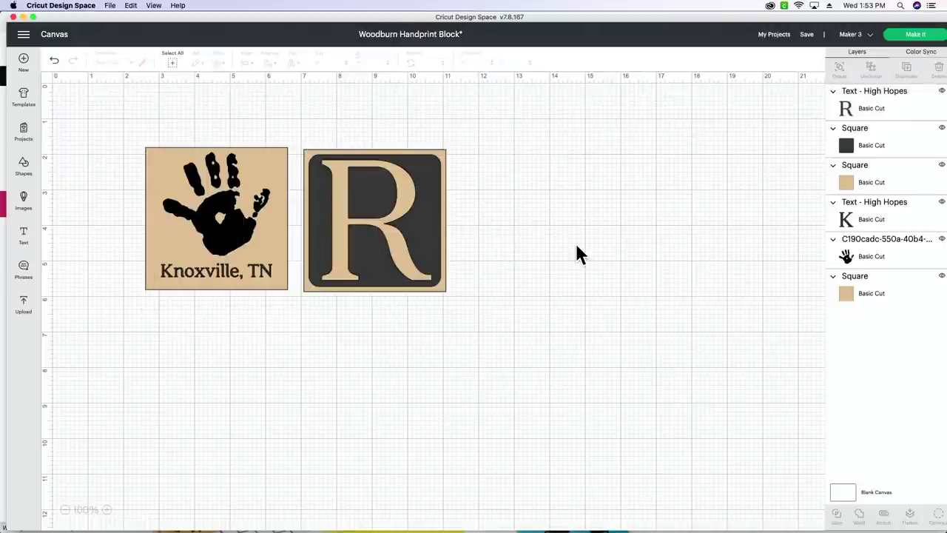
{"action": "left_click", "coordinate": [25, 167]}
- Add a tan square 4 inches wide below the handprint block
{"action": "left_click", "coordinate": [71, 273]}
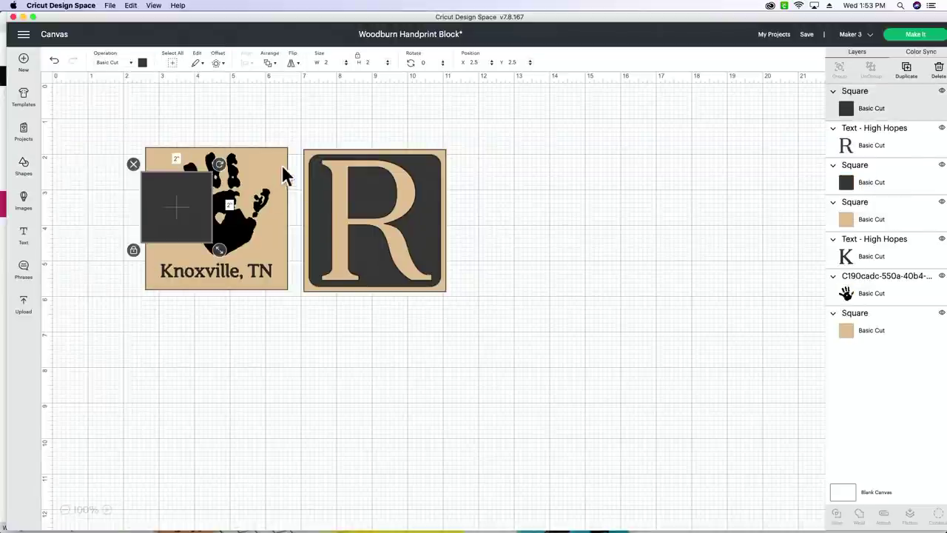
{"action": "left_click_drag", "start_coordinate": [171, 198], "coordinate": [185, 336]}
{"action": "left_click_drag", "start_coordinate": [224, 378], "coordinate": [244, 400]}
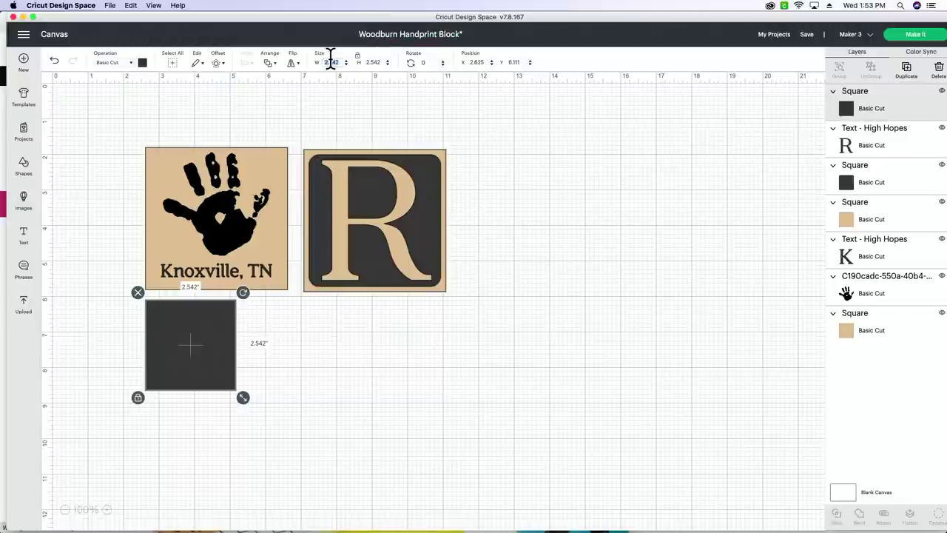
{"action": "type", "text": "4"}
{"action": "key", "text": "Tab"}
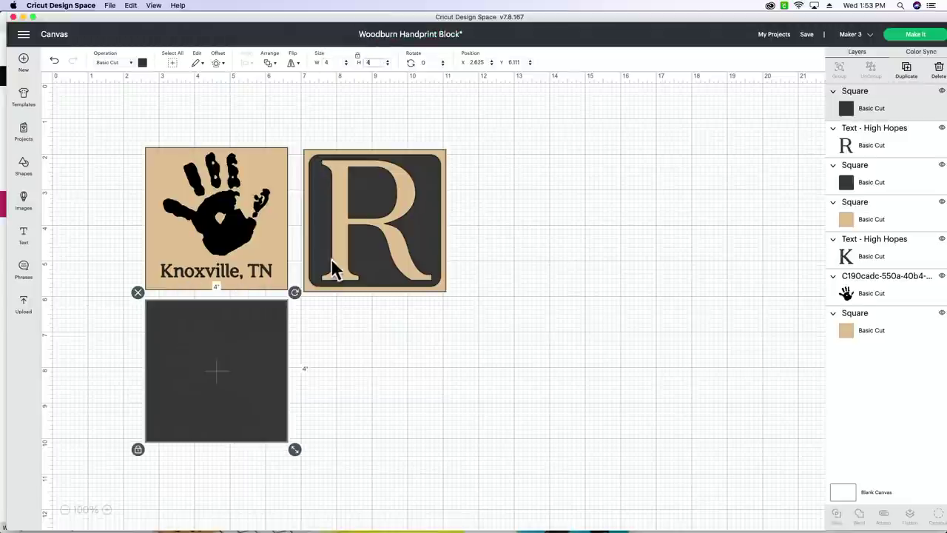
{"action": "left_click", "coordinate": [143, 64]}
{"action": "left_click", "coordinate": [154, 97]}
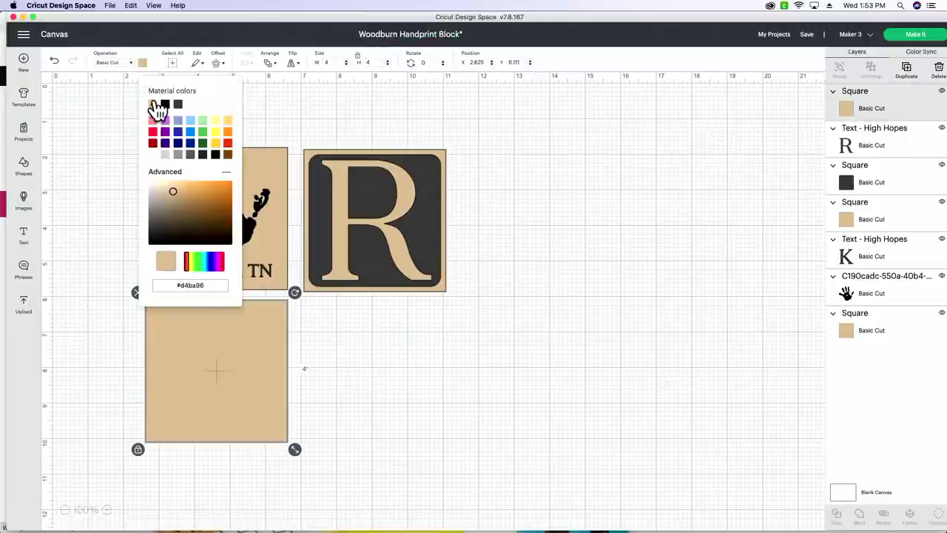
{"action": "left_click", "coordinate": [66, 157]}
- Add the text 'Ruby' near the top of the new square
{"action": "left_click", "coordinate": [24, 235]}
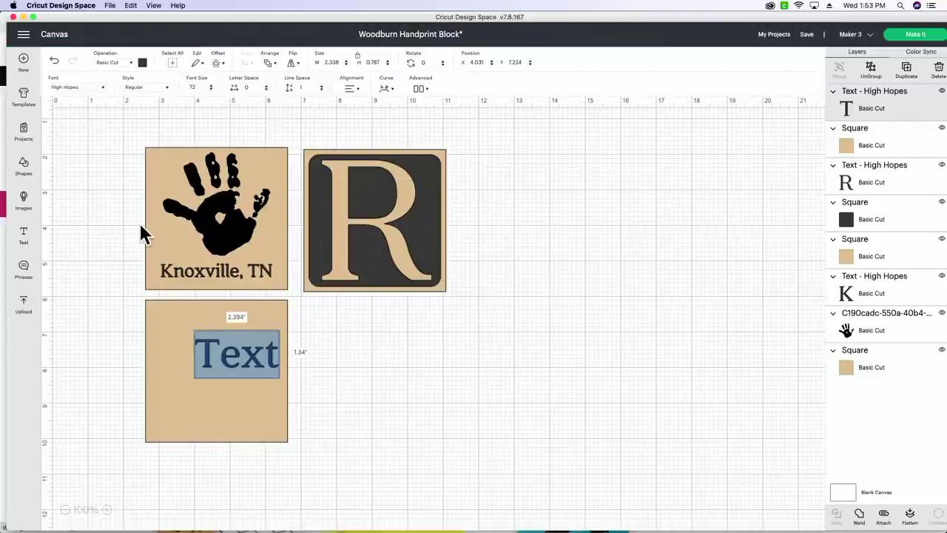
{"action": "type", "text": "Ruby"}
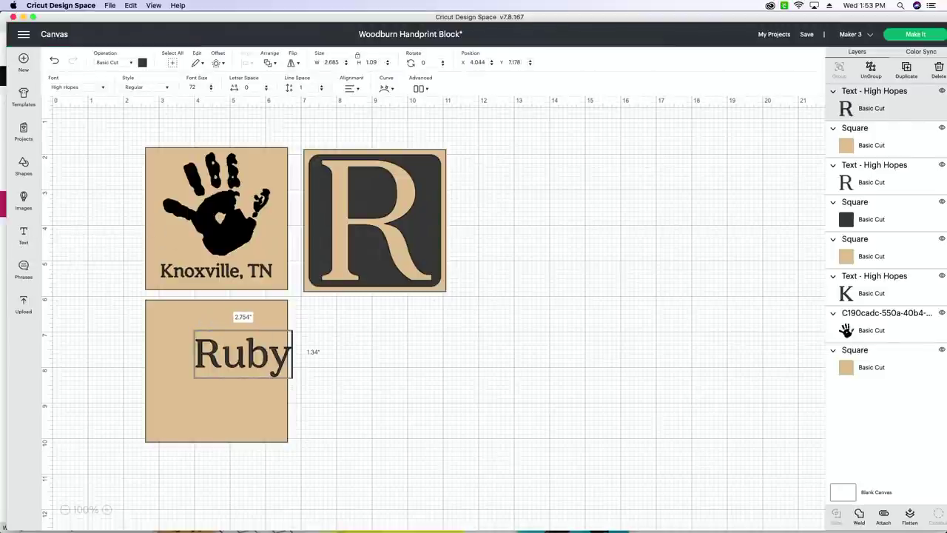
{"action": "key", "text": "super+a"}
{"action": "left_click", "coordinate": [321, 376]}
{"action": "left_click_drag", "start_coordinate": [275, 365], "coordinate": [247, 346]}
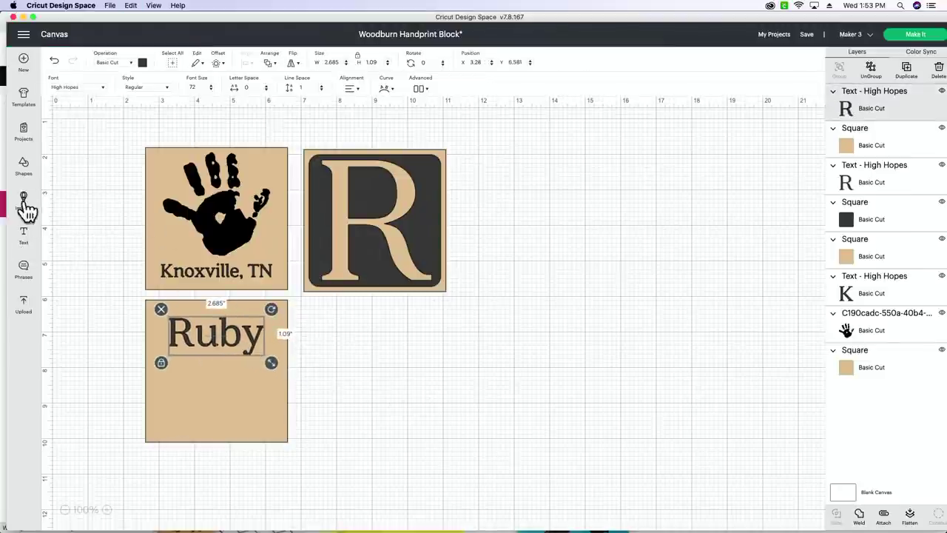
{"action": "left_click", "coordinate": [90, 86]}
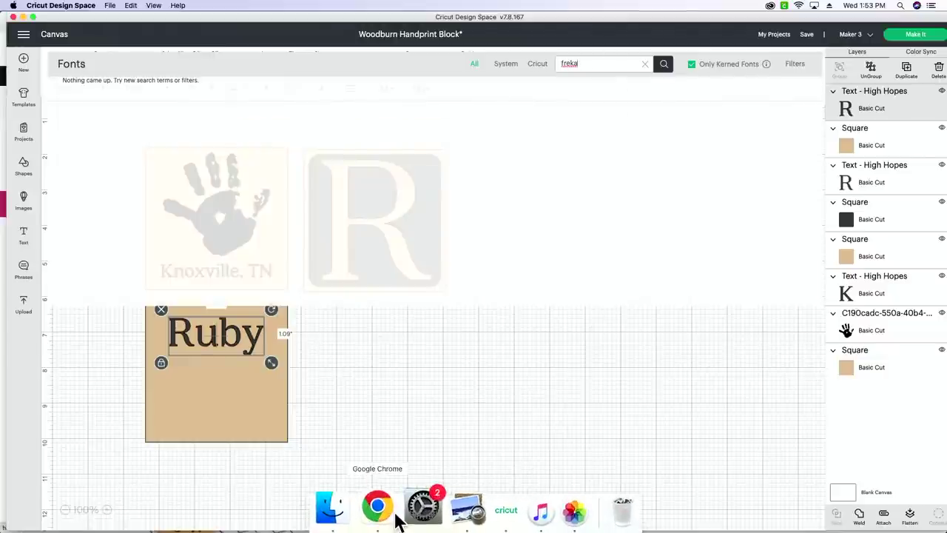
{"action": "left_click", "coordinate": [396, 517]}
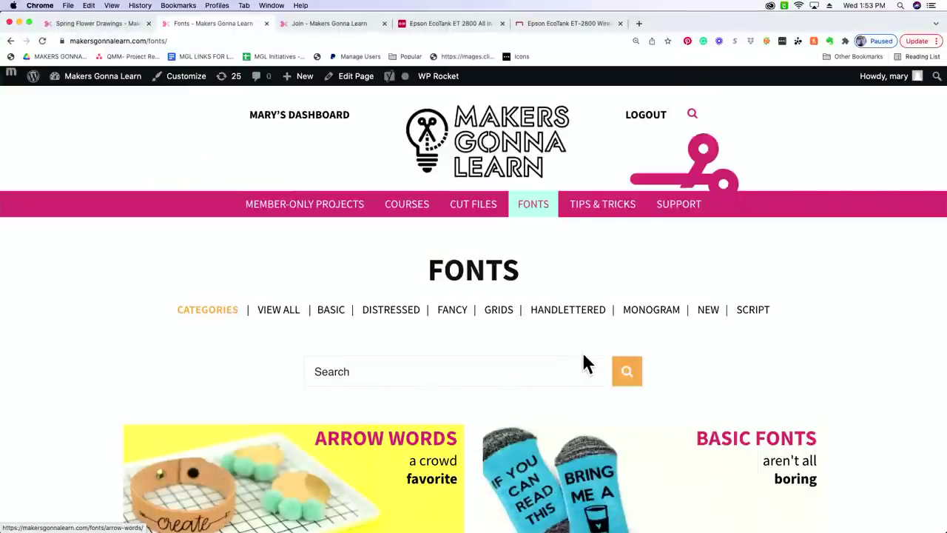
- Search the Makers Gonna Learn fonts page for freka
{"action": "scroll", "coordinate": [569, 356], "scroll_direction": "down", "scroll_amount": 1}
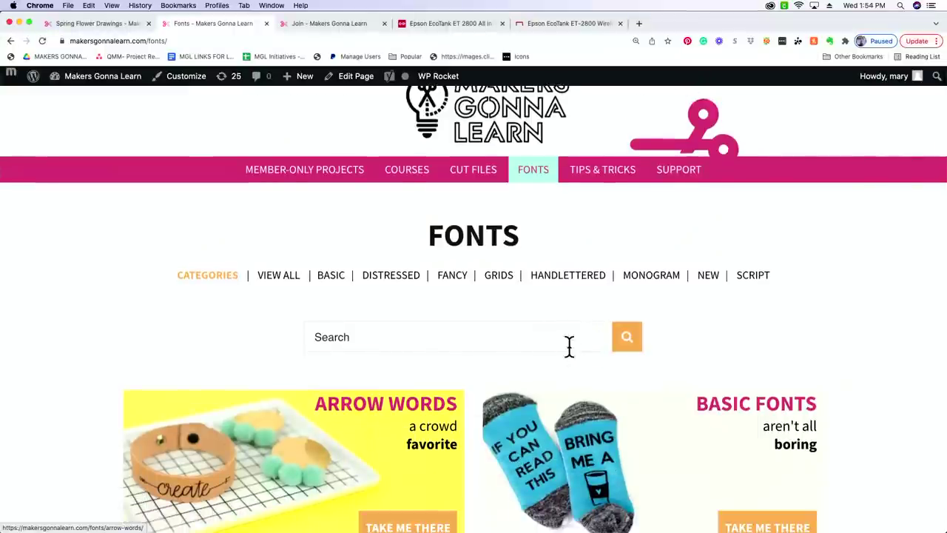
{"action": "scroll", "coordinate": [569, 347], "scroll_direction": "down", "scroll_amount": 1}
{"action": "scroll", "coordinate": [568, 348], "scroll_direction": "down", "scroll_amount": 2}
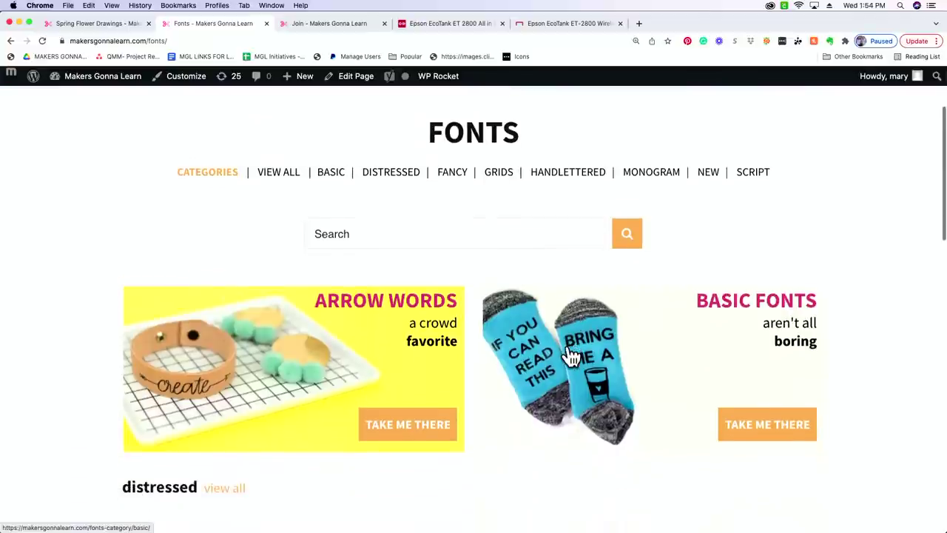
{"action": "scroll", "coordinate": [498, 447], "scroll_direction": "down", "scroll_amount": 4}
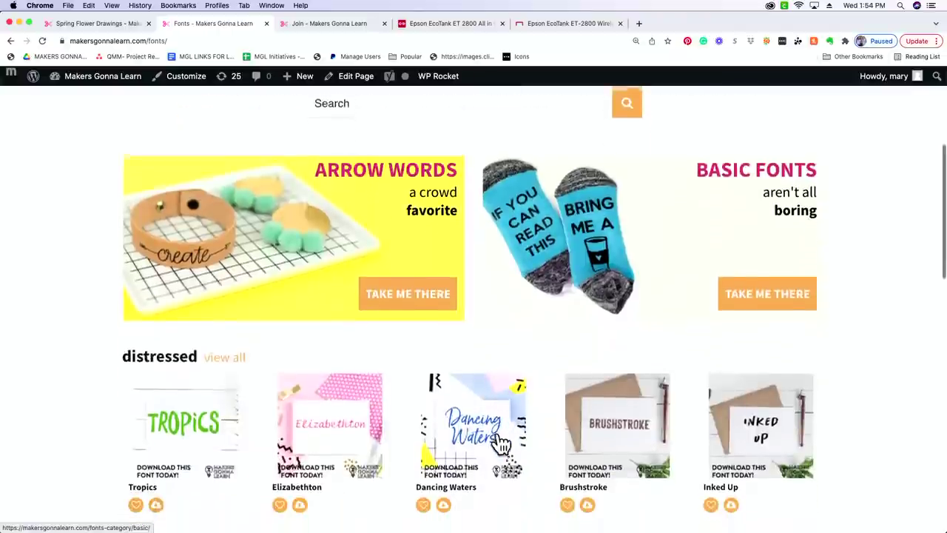
{"action": "scroll", "coordinate": [501, 442], "scroll_direction": "down", "scroll_amount": 16}
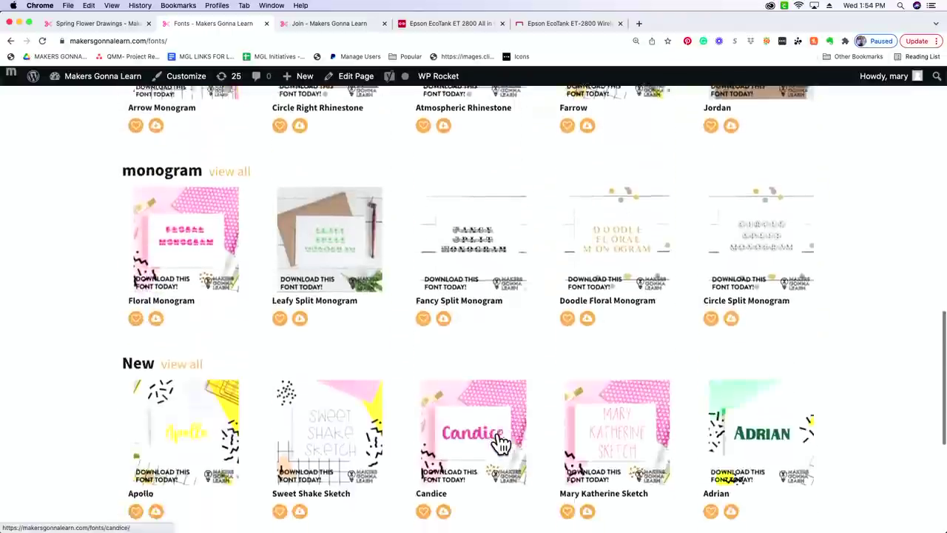
{"action": "scroll", "coordinate": [501, 442], "scroll_direction": "down", "scroll_amount": 3}
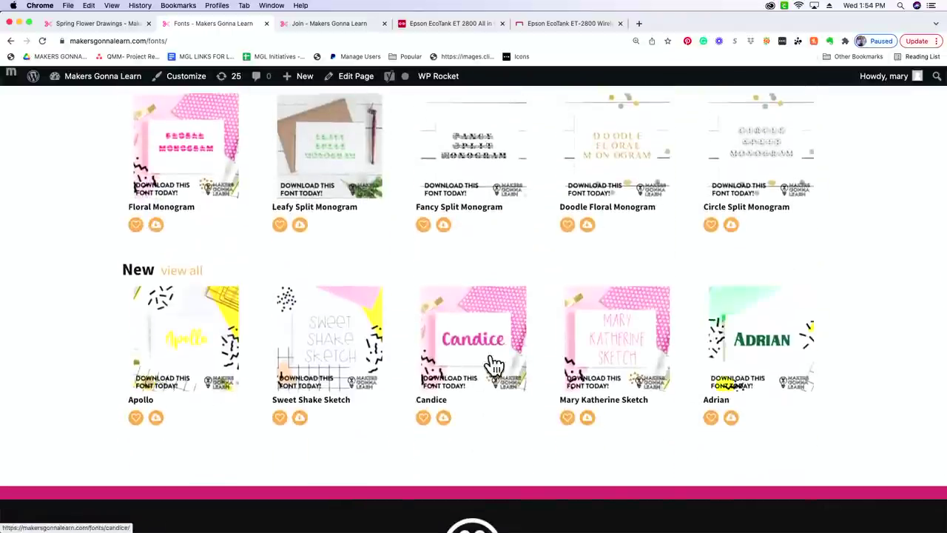
{"action": "scroll", "coordinate": [495, 364], "scroll_direction": "up", "scroll_amount": 20}
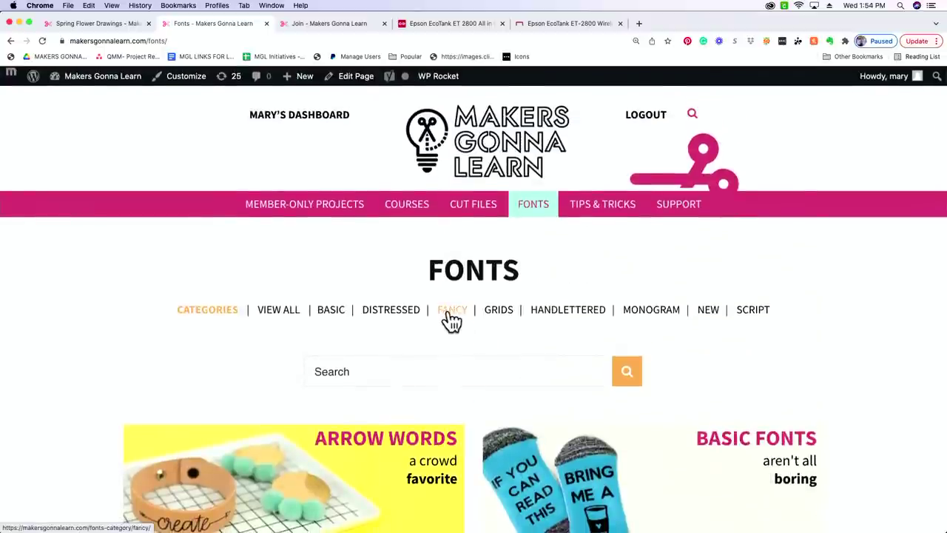
{"action": "left_click", "coordinate": [428, 368]}
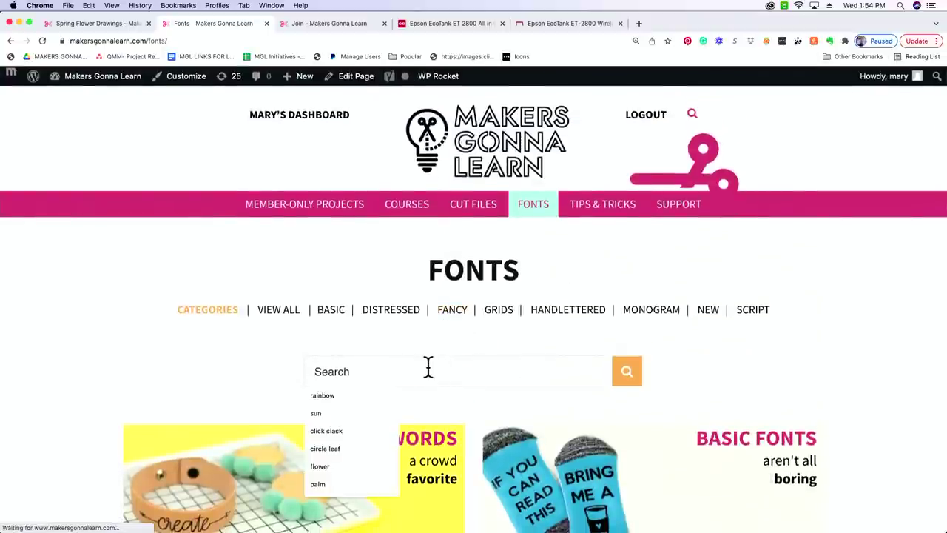
{"action": "type", "text": "freka"}
{"action": "key", "text": "Return"}
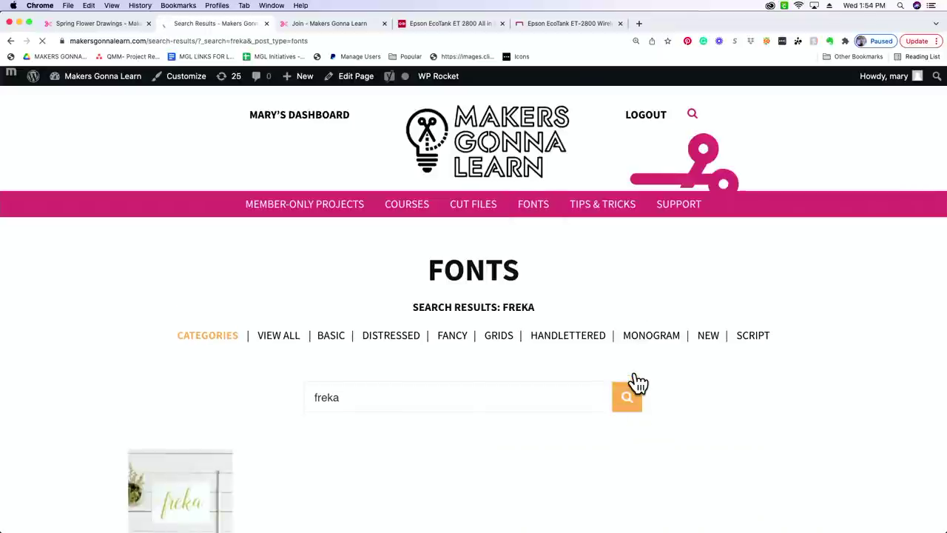
- Download the Freka font and unzip Freka.zip
{"action": "scroll", "coordinate": [419, 440], "scroll_direction": "down", "scroll_amount": 3}
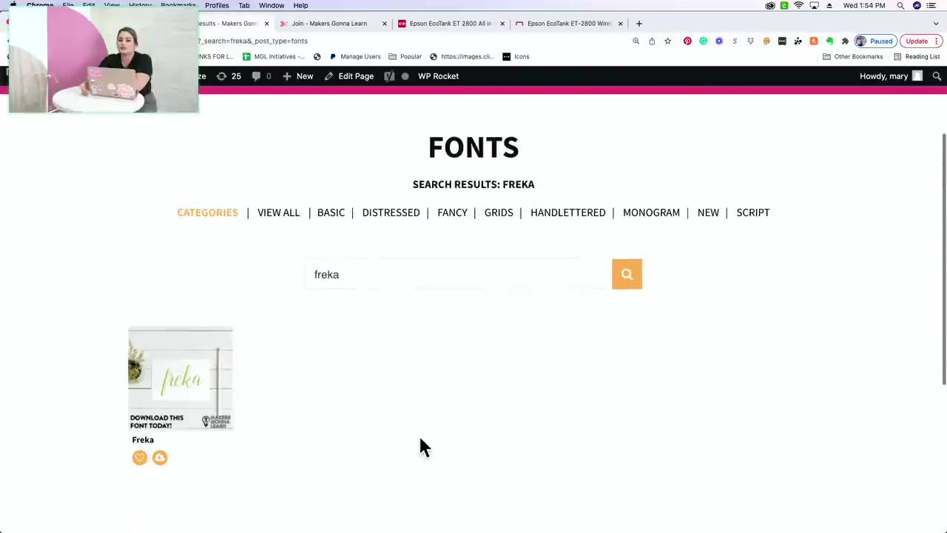
{"action": "left_click", "coordinate": [161, 458]}
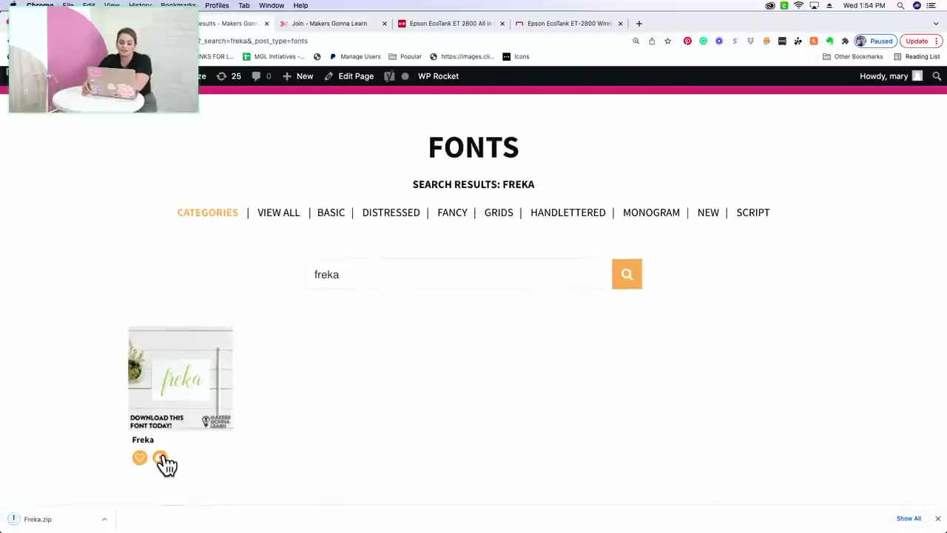
{"action": "left_click", "coordinate": [51, 520]}
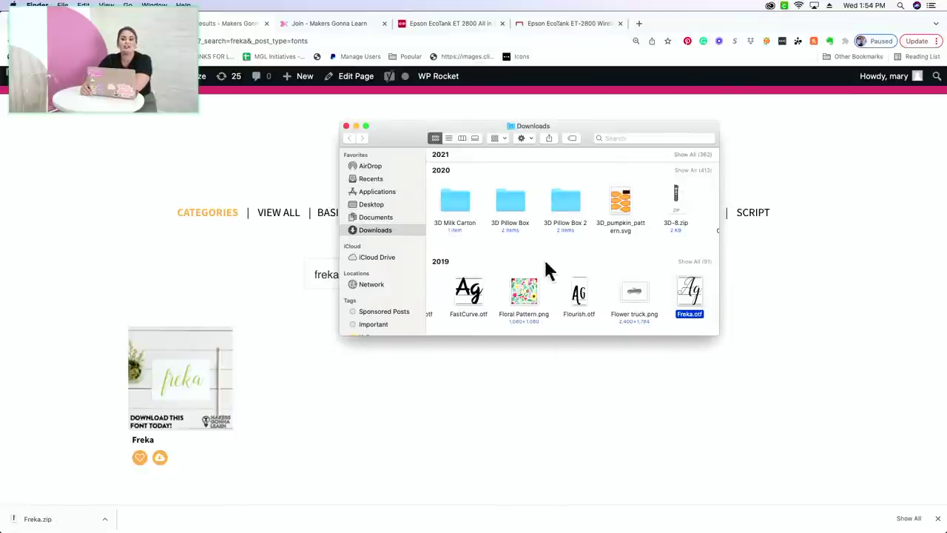
- Install Freka.otf through Font Book and return to the Cricut canvas
{"action": "scroll", "coordinate": [685, 296], "scroll_direction": "up", "scroll_amount": 1}
{"action": "double_click", "coordinate": [685, 296]}
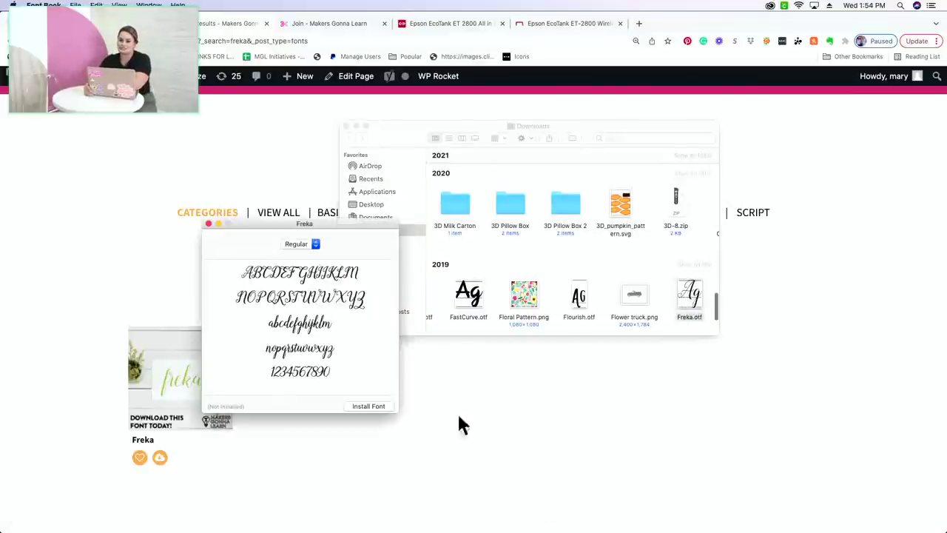
{"action": "left_click", "coordinate": [384, 406]}
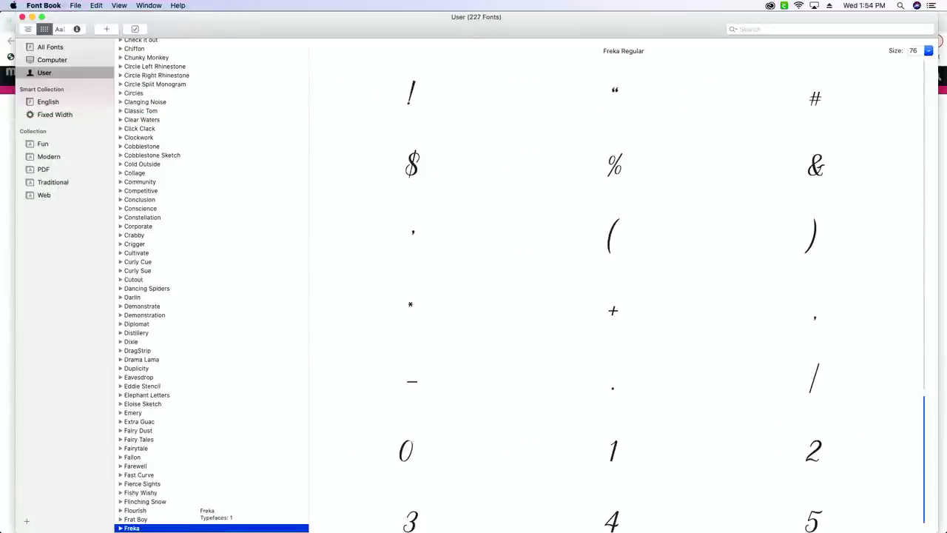
{"action": "left_click_drag", "start_coordinate": [411, 521], "coordinate": [467, 433]}
{"action": "left_click", "coordinate": [466, 414]}
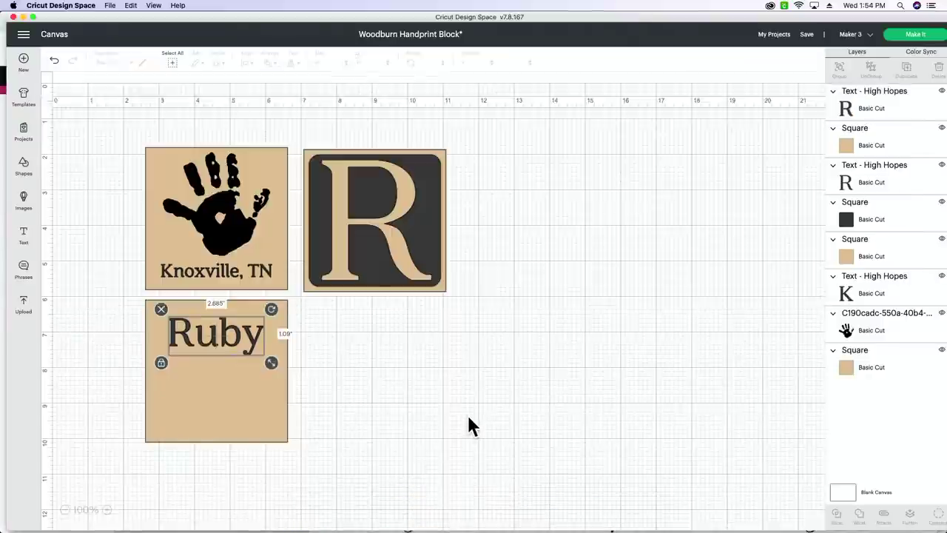
- Save the project over the cloud version, then reload Cricut Design Space
{"action": "left_click", "coordinate": [801, 39]}
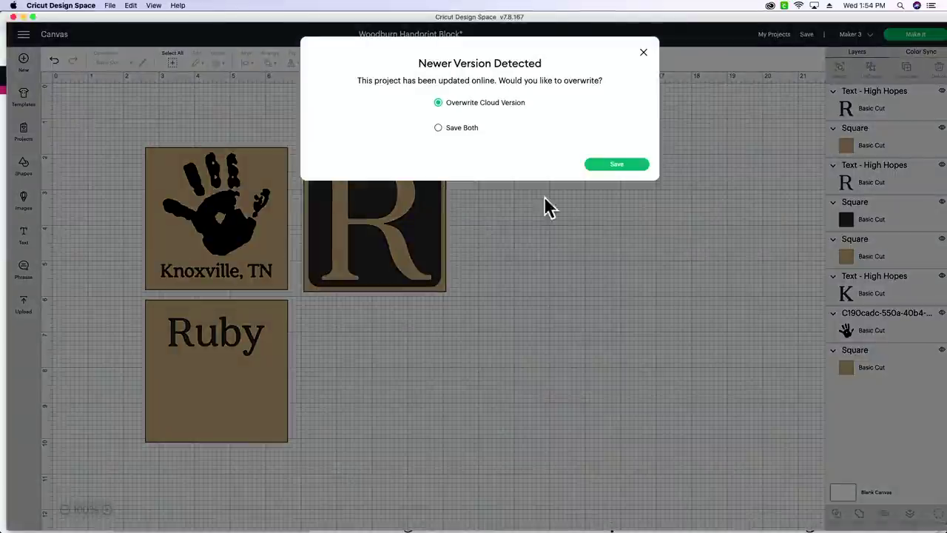
{"action": "left_click", "coordinate": [608, 170]}
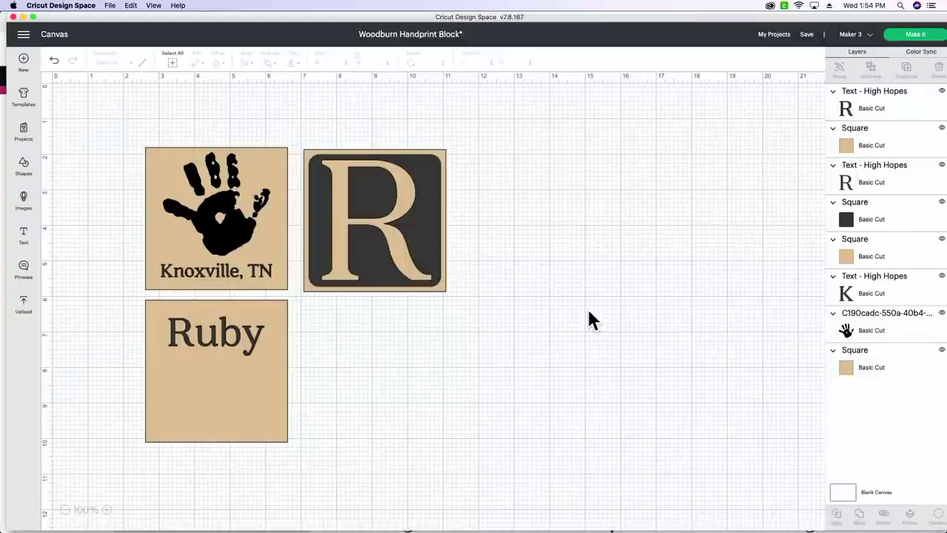
{"action": "left_click", "coordinate": [154, 6]}
{"action": "left_click", "coordinate": [188, 20]}
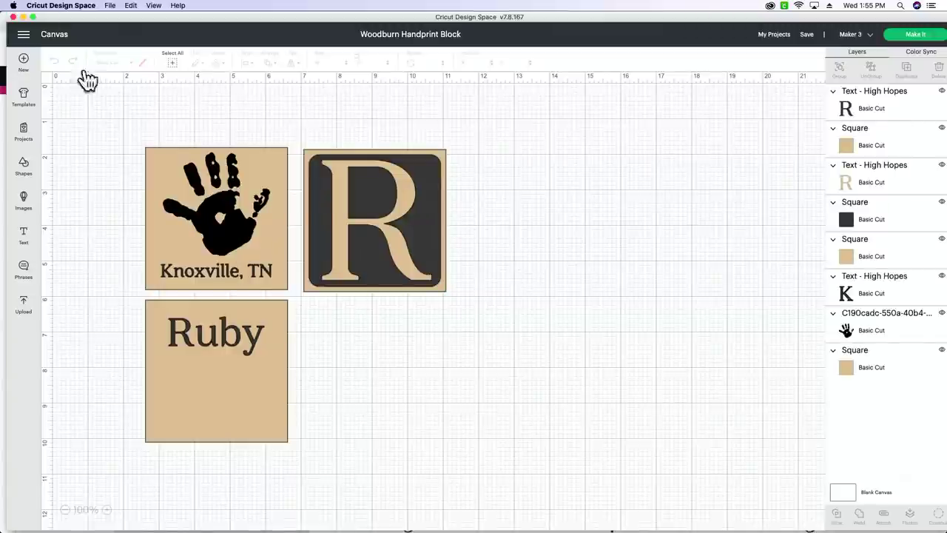
- Set the Ruby text to the Freka font and center it near the square's top
{"action": "left_click", "coordinate": [206, 334]}
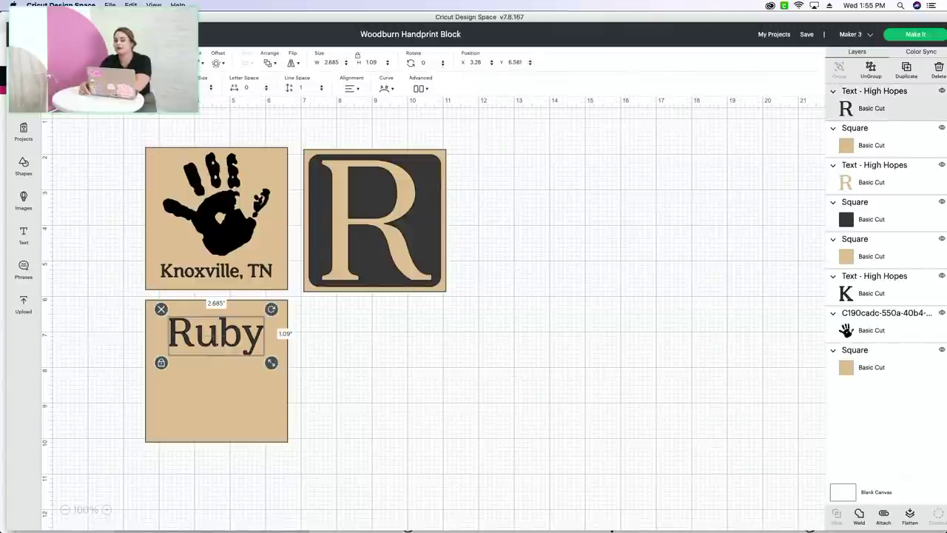
{"action": "left_click", "coordinate": [89, 87]}
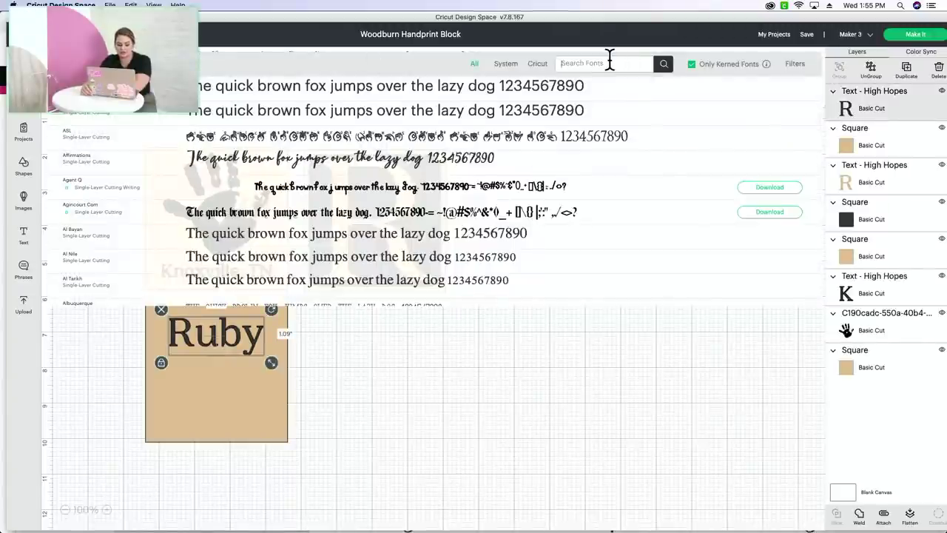
{"action": "type", "text": "freka"}
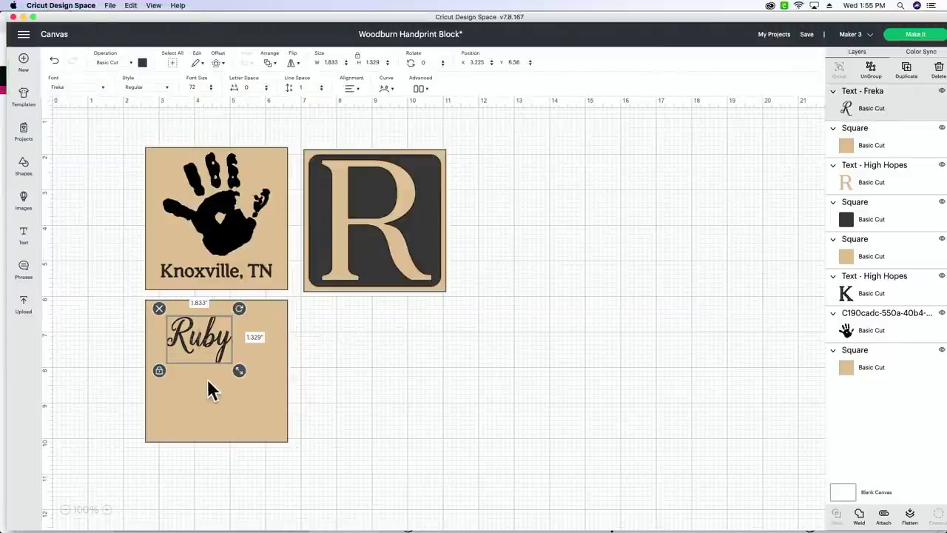
{"action": "left_click_drag", "start_coordinate": [199, 339], "coordinate": [219, 337]}
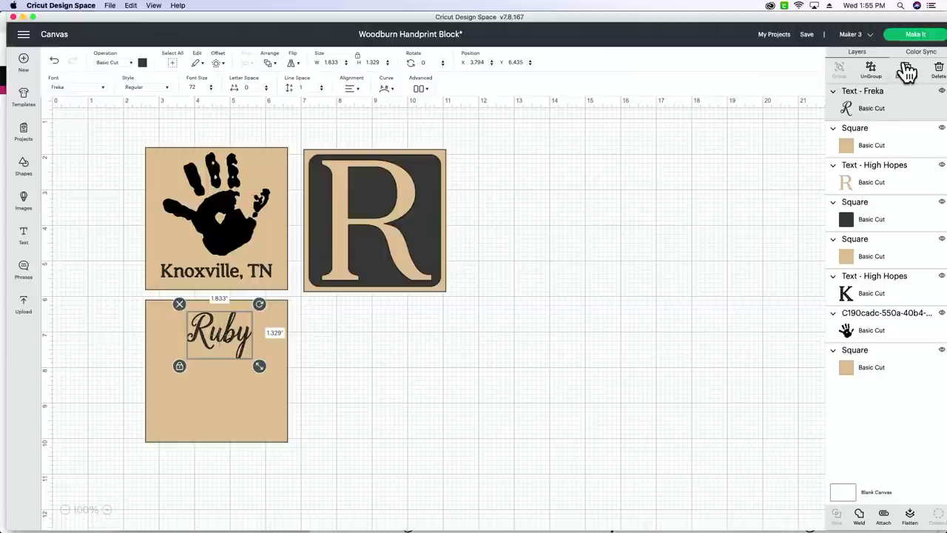
- Duplicate Ruby twice and move the spare copies beside the square
{"action": "left_click", "coordinate": [906, 72]}
{"action": "left_click", "coordinate": [906, 71]}
{"action": "left_click_drag", "start_coordinate": [250, 356], "coordinate": [317, 369]}
{"action": "left_click", "coordinate": [234, 357]}
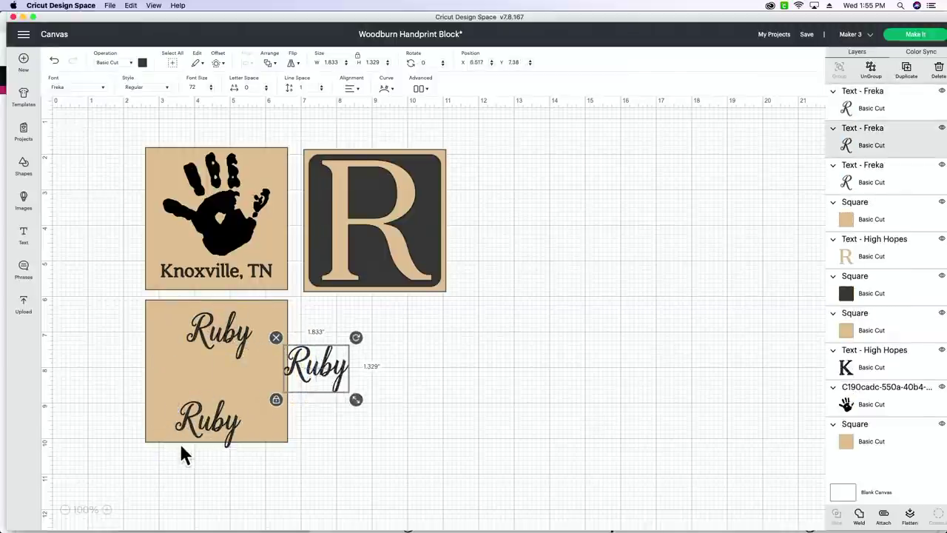
{"action": "left_click_drag", "start_coordinate": [207, 422], "coordinate": [310, 421]}
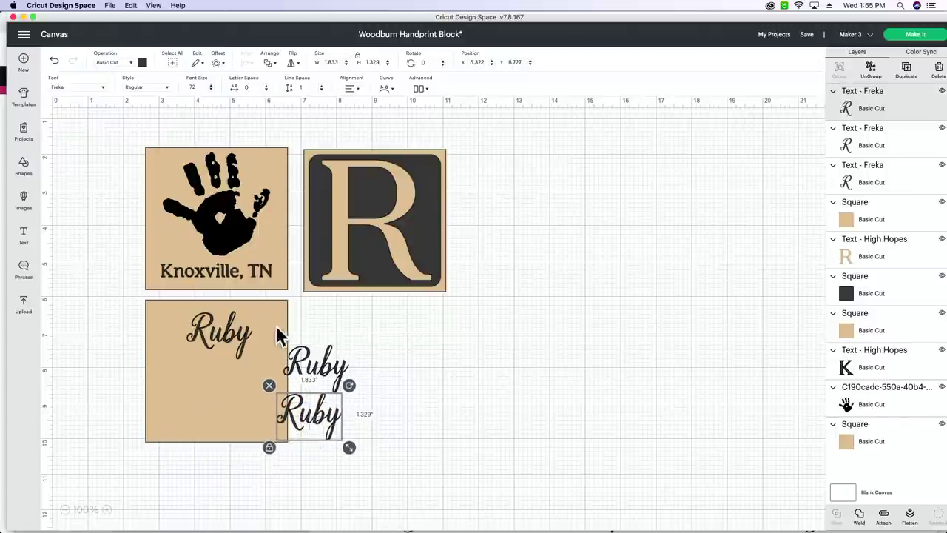
{"action": "left_click", "coordinate": [248, 334]}
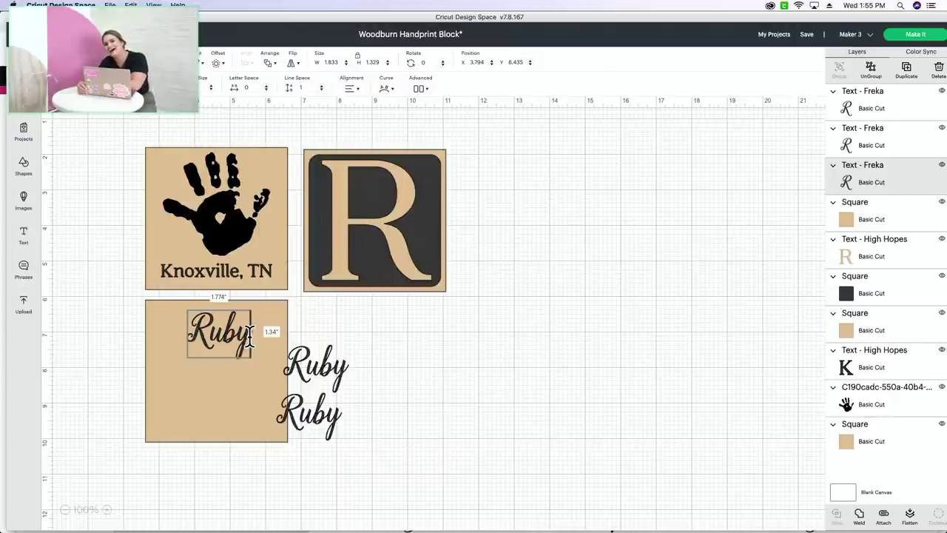
{"action": "key", "text": "Return"}
{"action": "type", "text": "Claire "}
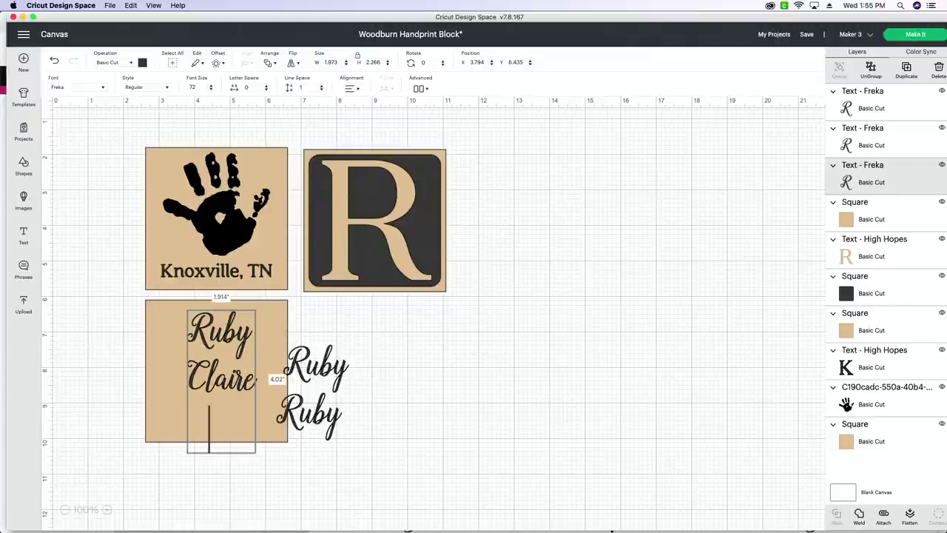
{"action": "type", "text": "Griffith"}
{"action": "scroll", "coordinate": [309, 444], "scroll_direction": "down", "scroll_amount": 2}
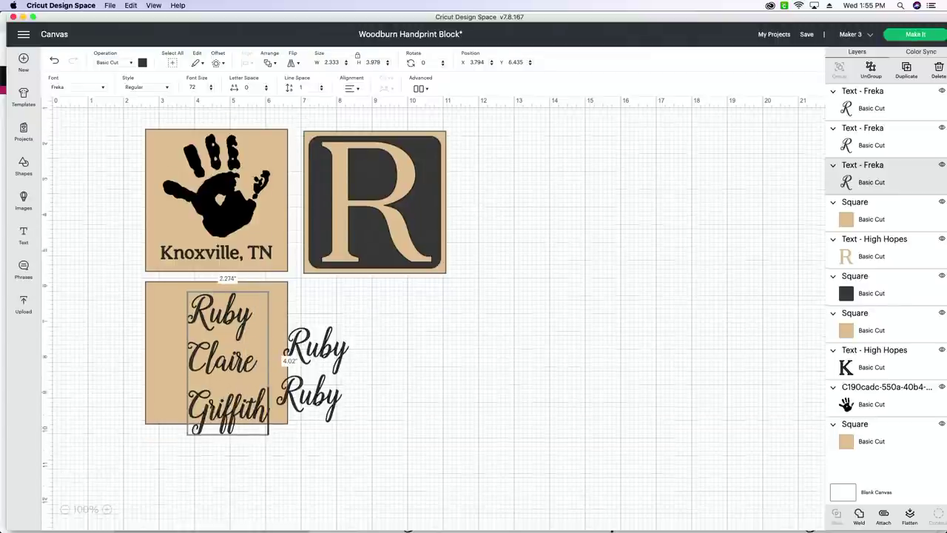
{"action": "left_click", "coordinate": [267, 466]}
{"action": "left_click", "coordinate": [251, 407]}
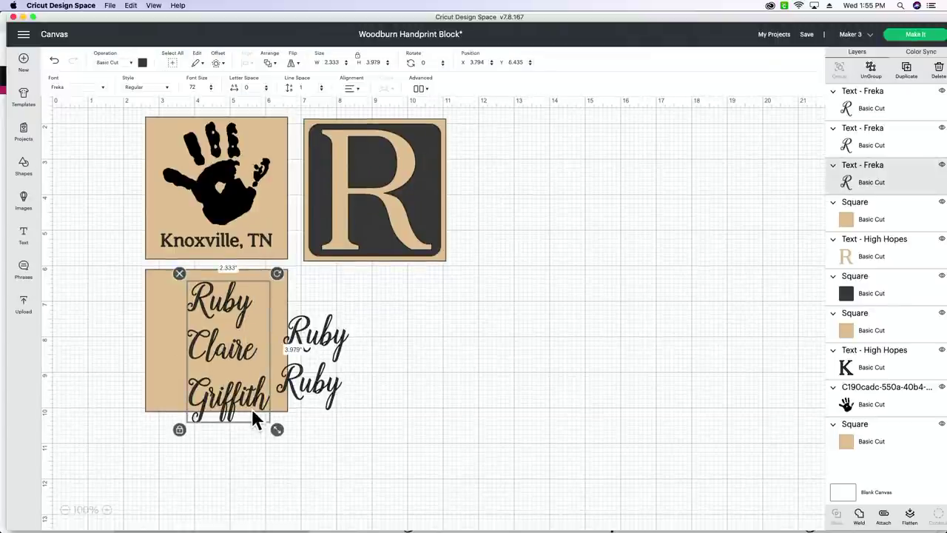
{"action": "left_click_drag", "start_coordinate": [280, 433], "coordinate": [269, 408]}
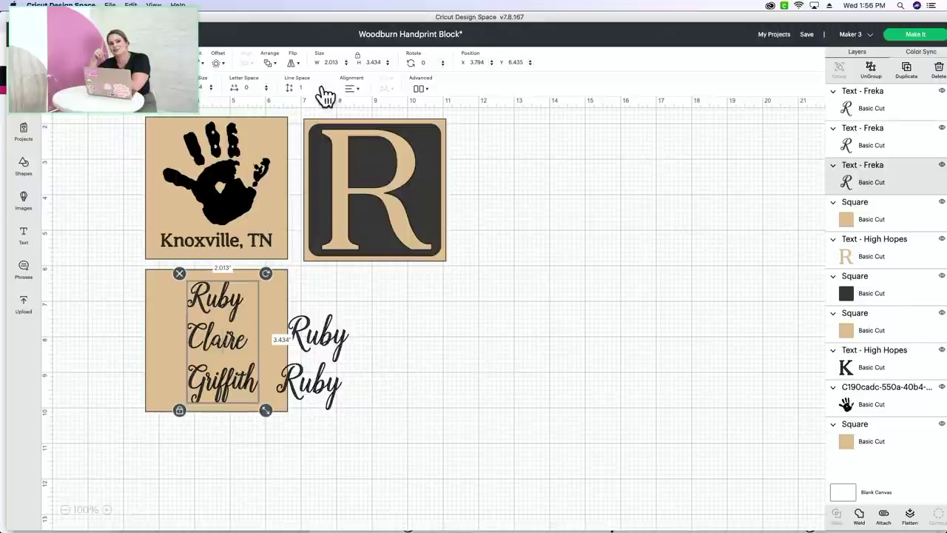
- Try ungrouping the name to lines and moving Griffith, then undo it
{"action": "left_click", "coordinate": [420, 90]}
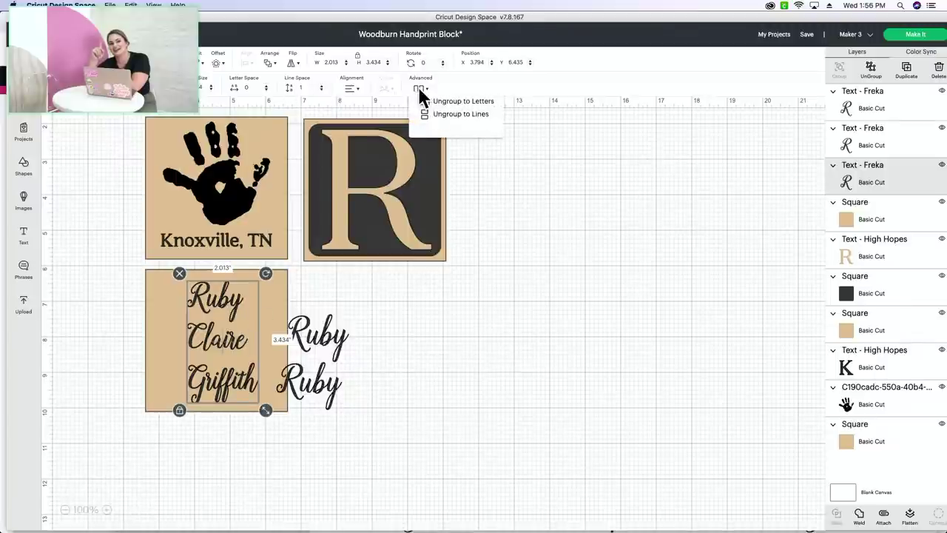
{"action": "left_click", "coordinate": [450, 115]}
{"action": "left_click", "coordinate": [202, 382]}
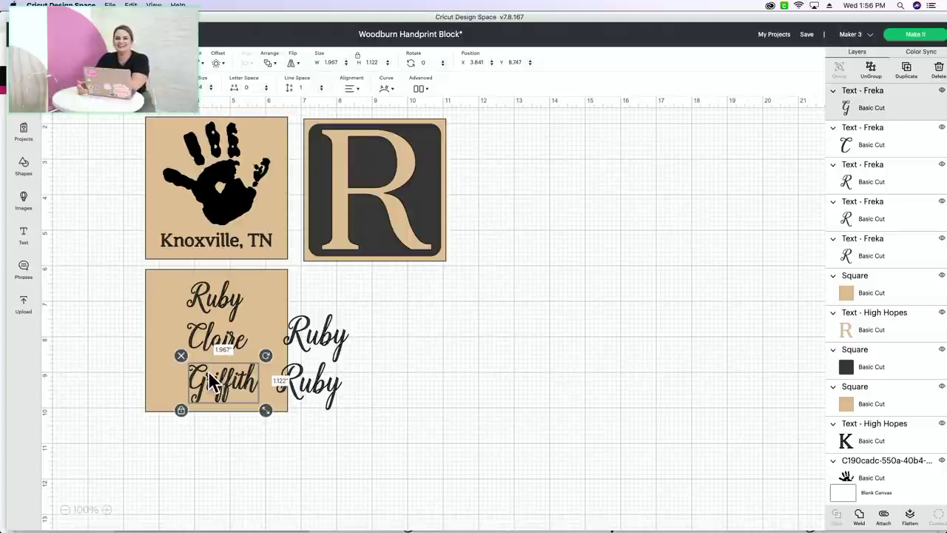
{"action": "left_click_drag", "start_coordinate": [208, 370], "coordinate": [202, 366]}
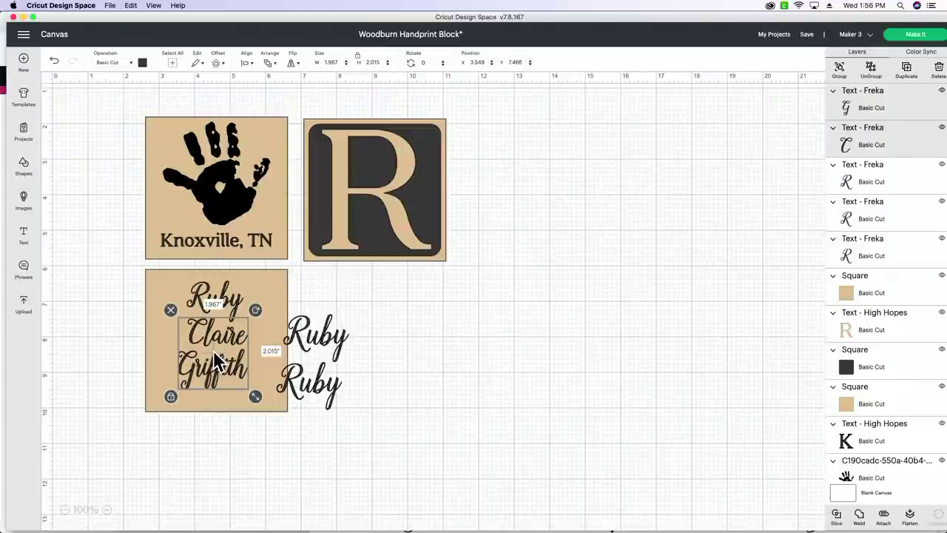
{"action": "key", "text": "super+z"}
{"action": "key", "text": "super+z"}
{"action": "key", "text": "super+z"}
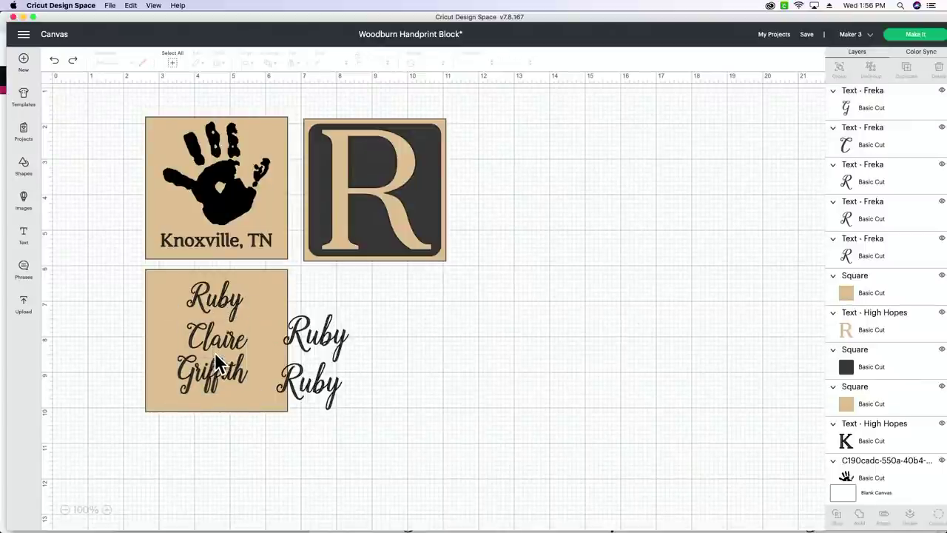
- Ungroup the name into lines again, nudging Griffith up and Ruby down
{"action": "left_click", "coordinate": [217, 374]}
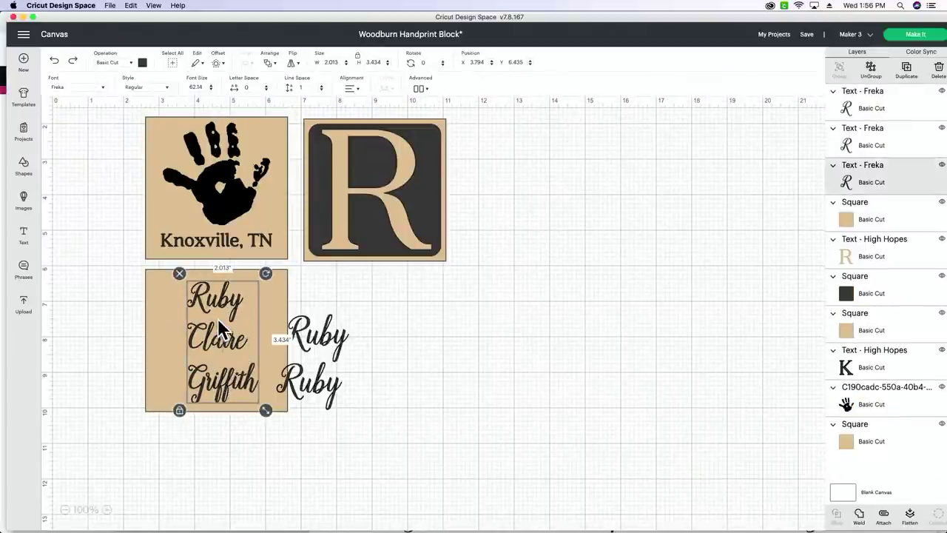
{"action": "left_click", "coordinate": [423, 88]}
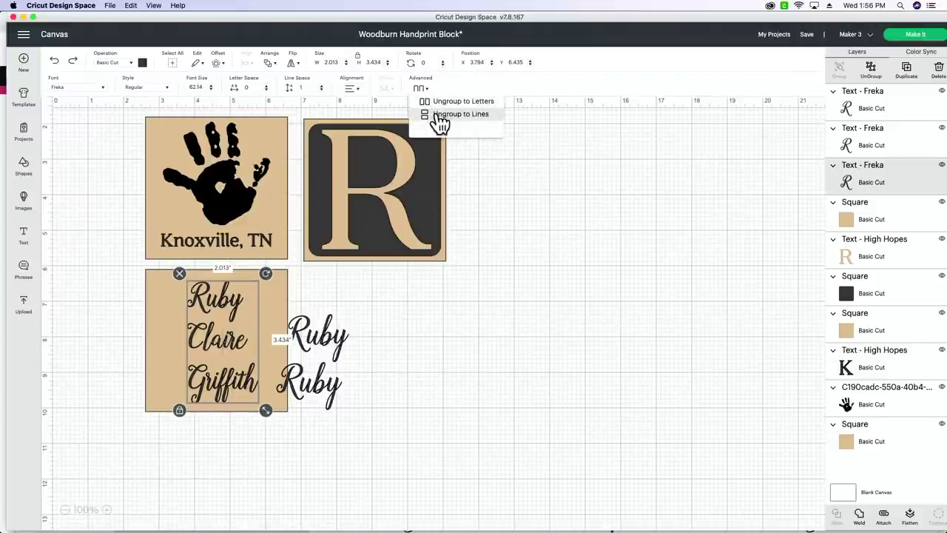
{"action": "left_click", "coordinate": [438, 115]}
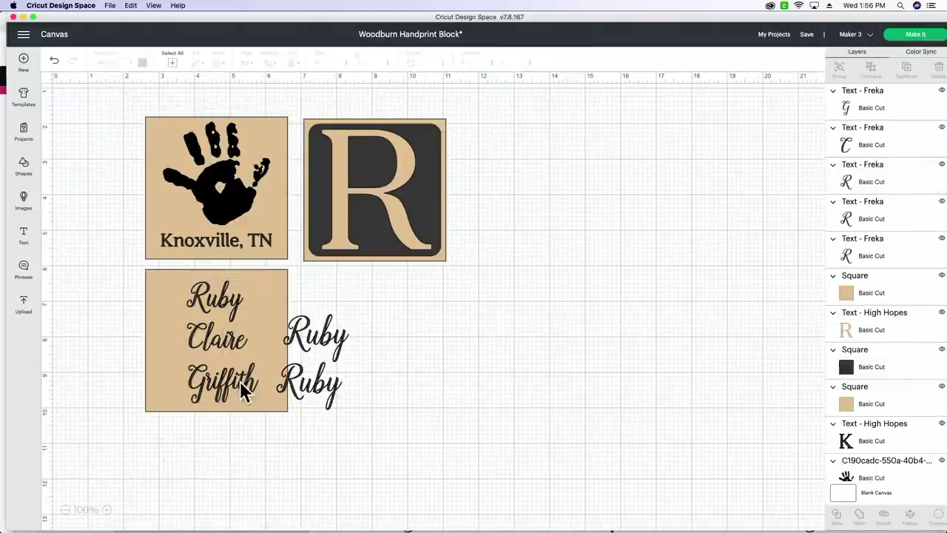
{"action": "left_click_drag", "start_coordinate": [240, 380], "coordinate": [230, 371]}
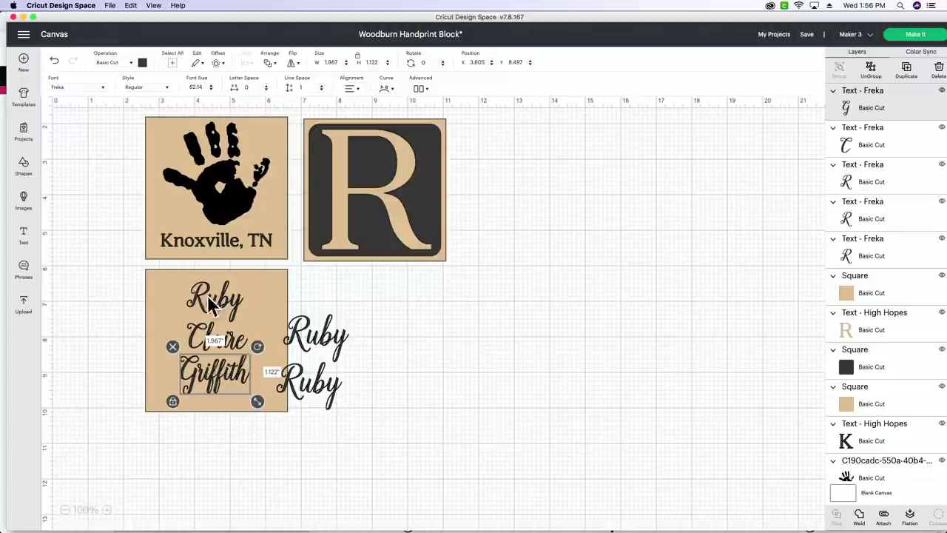
{"action": "left_click_drag", "start_coordinate": [217, 295], "coordinate": [219, 300]}
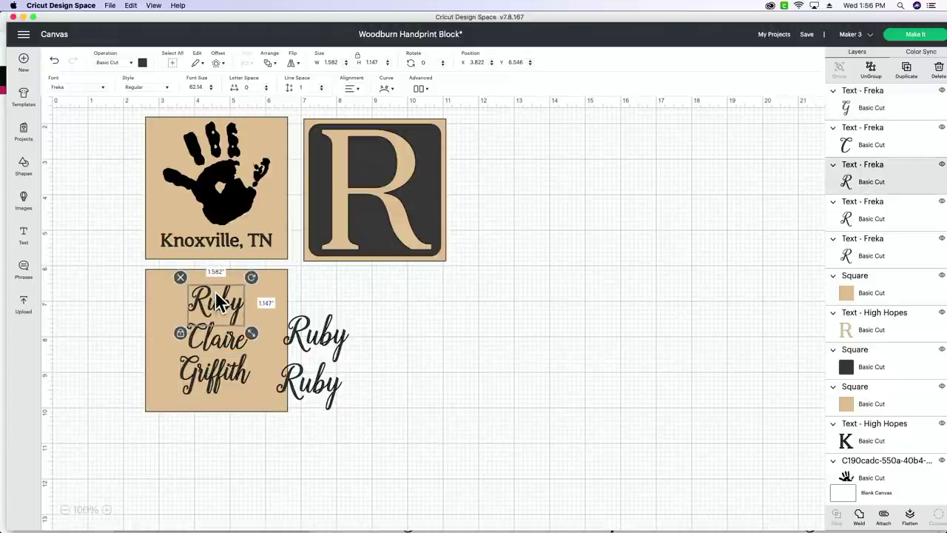
- Select all three name lines, enlarge them, and center them in the square
{"action": "left_click", "coordinate": [221, 345], "text": "shift"}
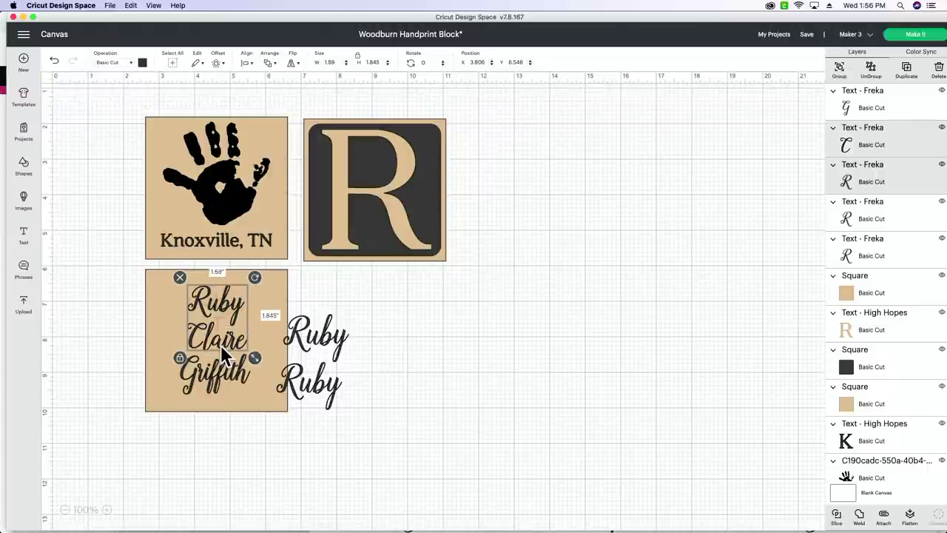
{"action": "left_click", "coordinate": [223, 374], "text": "shift"}
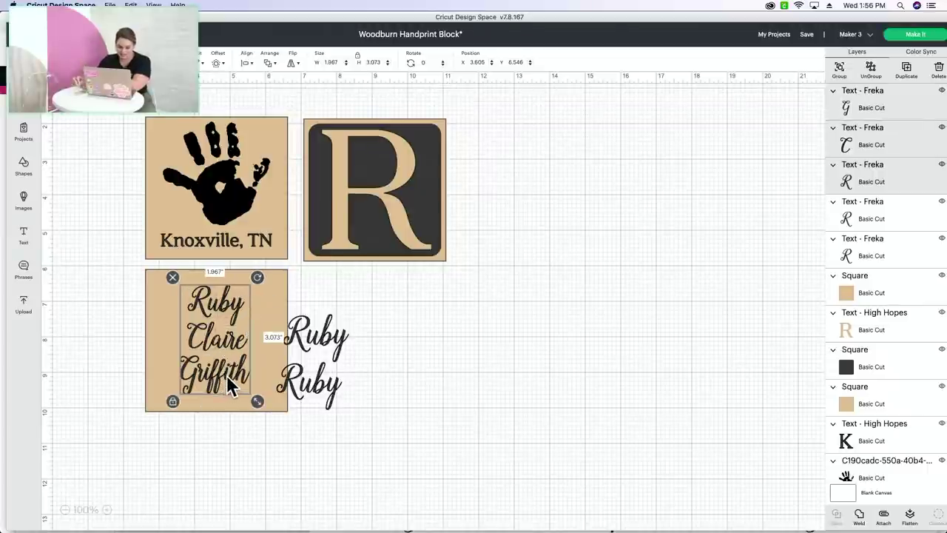
{"action": "left_click_drag", "start_coordinate": [226, 389], "coordinate": [227, 384]}
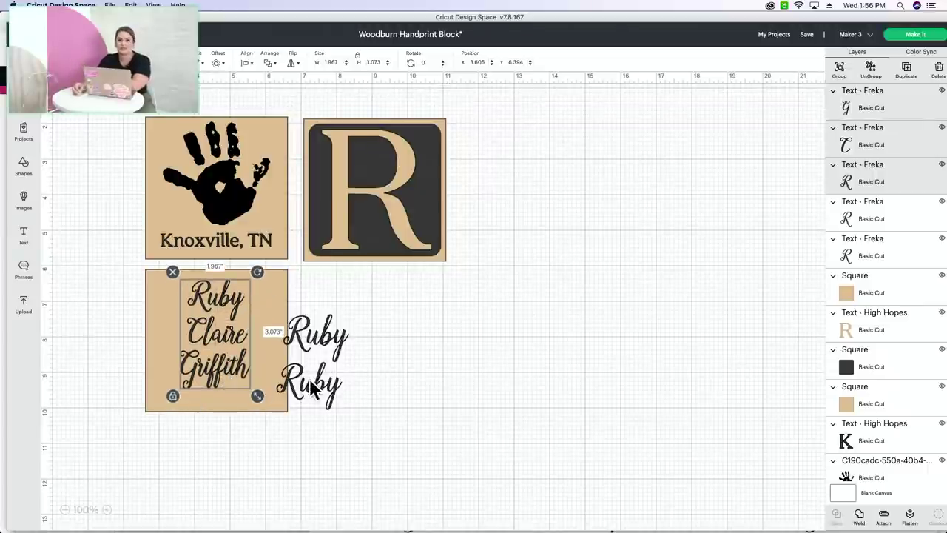
{"action": "left_click_drag", "start_coordinate": [259, 398], "coordinate": [233, 382]}
{"action": "left_click_drag", "start_coordinate": [344, 426], "coordinate": [324, 336]}
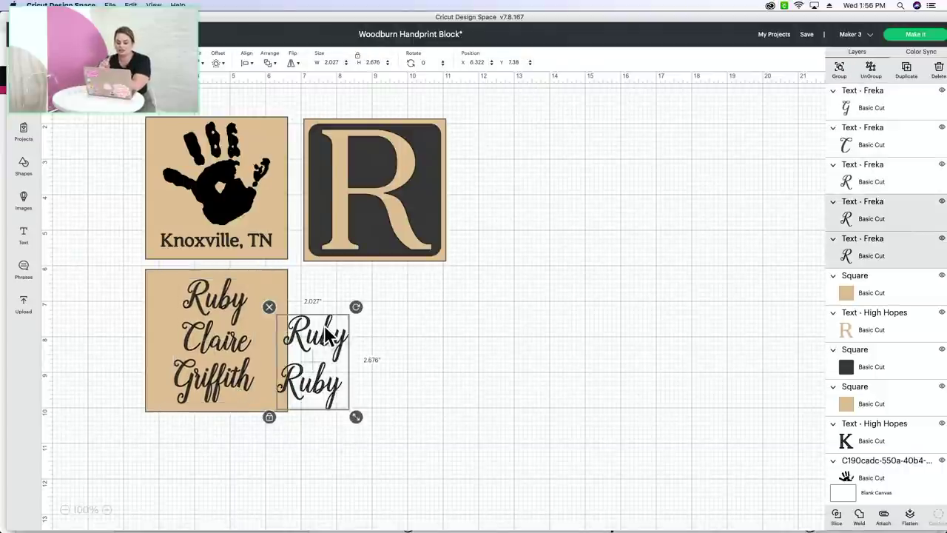
- Delete the two spare Ruby copies
{"action": "key", "text": "Delete"}
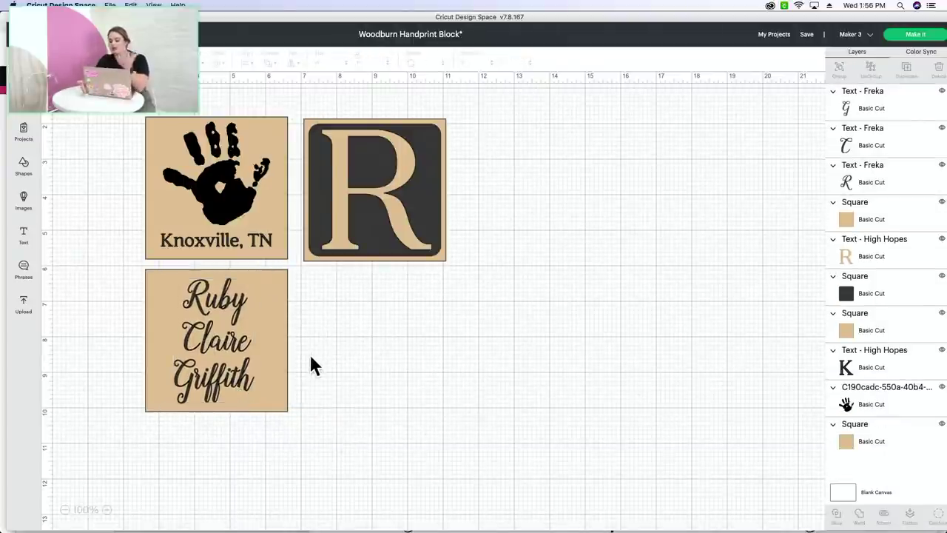
{"action": "left_click_drag", "start_coordinate": [383, 441], "coordinate": [200, 351]}
{"action": "left_click", "coordinate": [436, 367]}
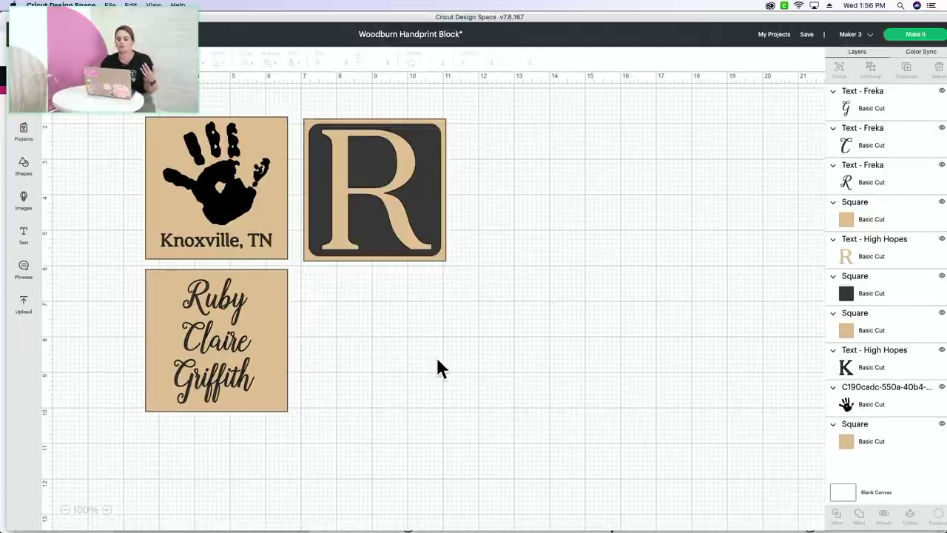